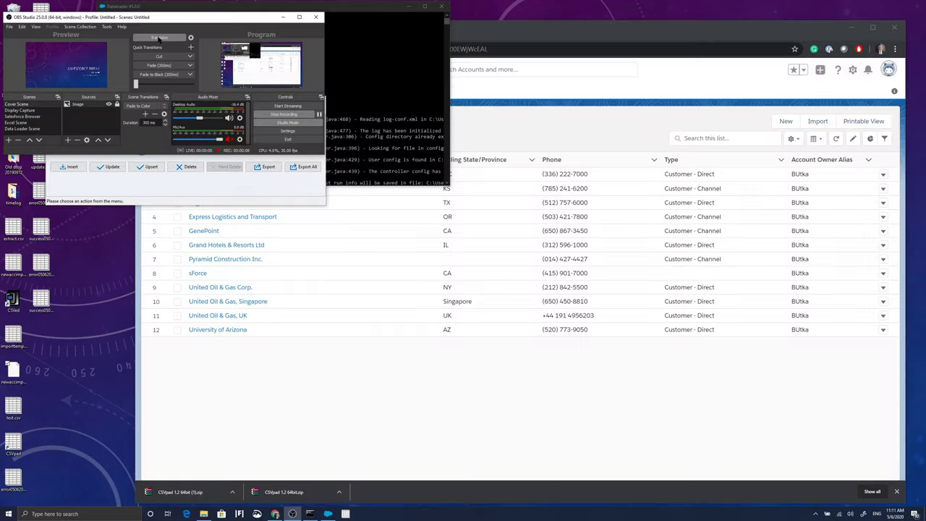
Minimize OBS and bring up the Salesforce All Accounts list showing 12 accounts
left_click(283, 17)
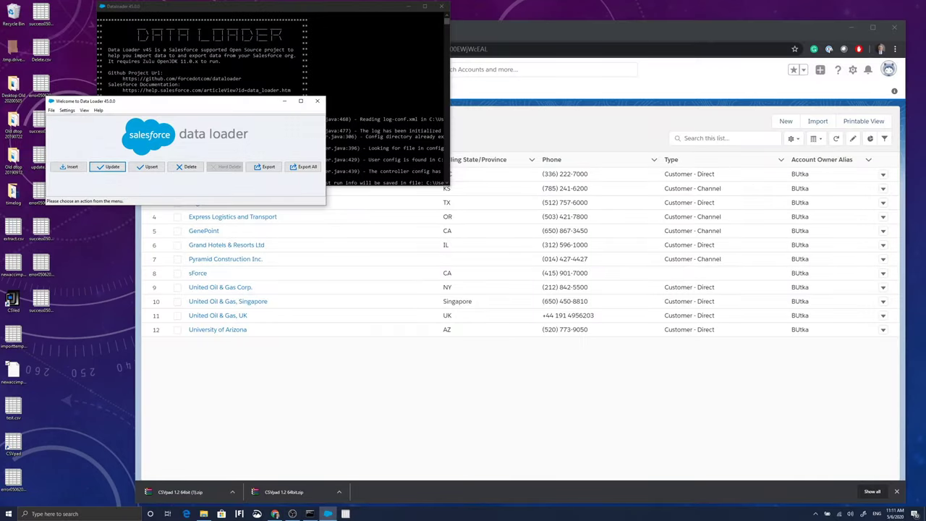
left_click(512, 58)
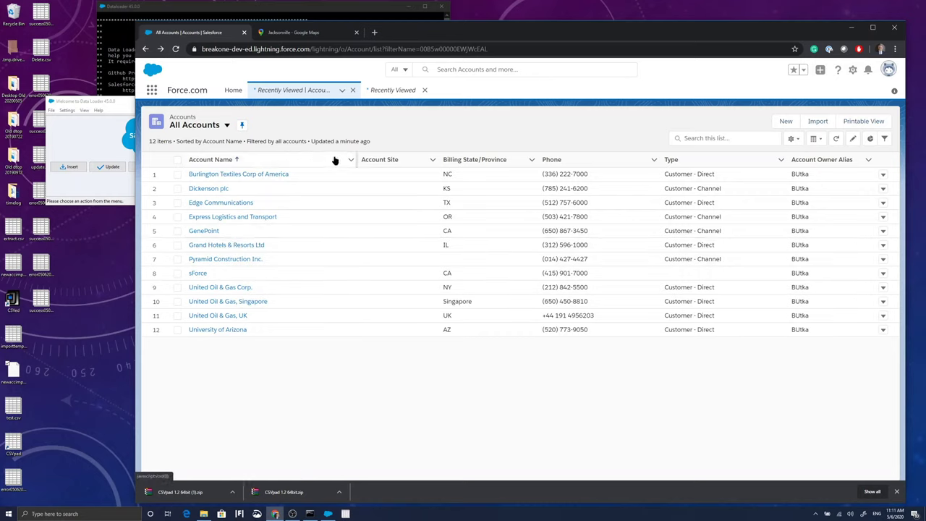
Start an Account export targeting extract.csv on the Desktop, replacing the existing file
left_click(113, 106)
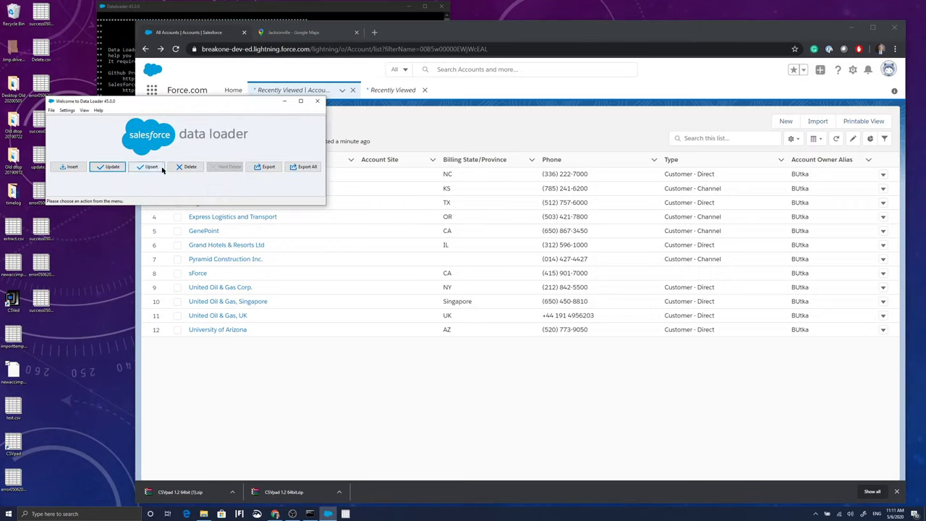
left_click(262, 168)
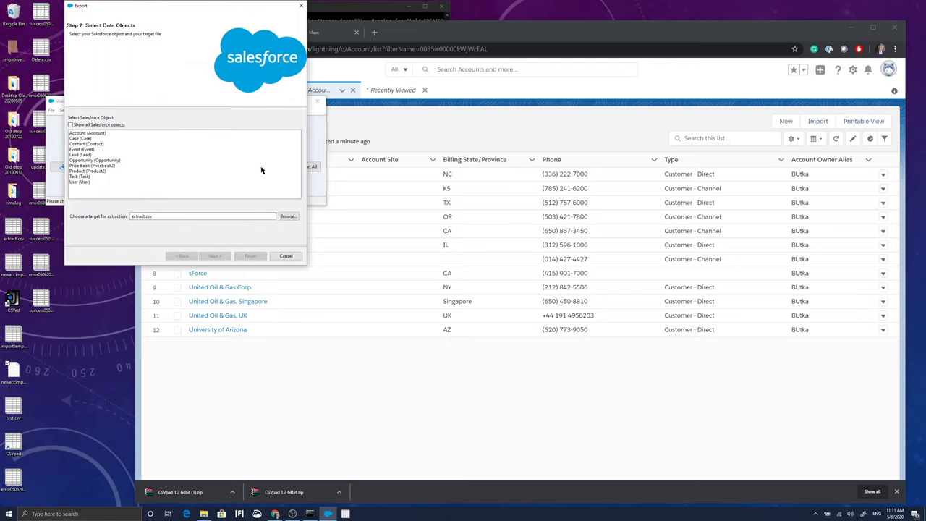
left_click(115, 135)
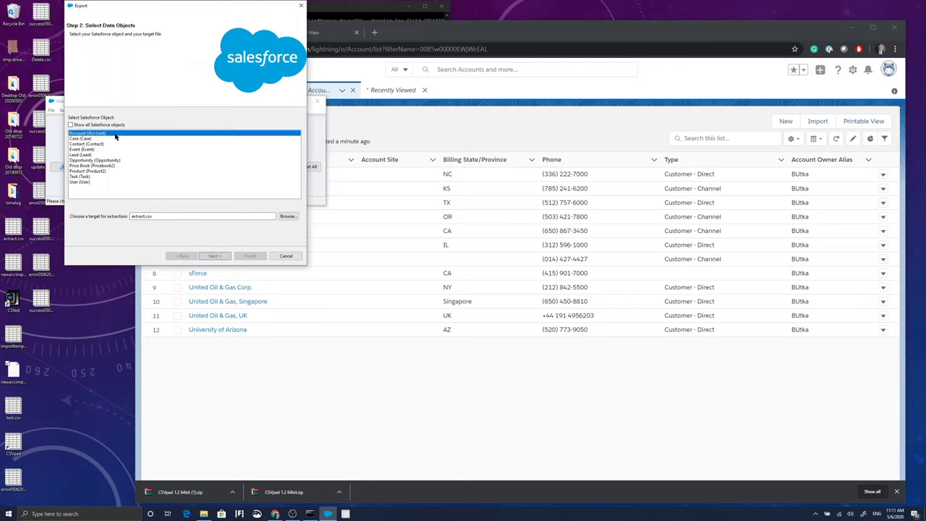
left_click(289, 216)
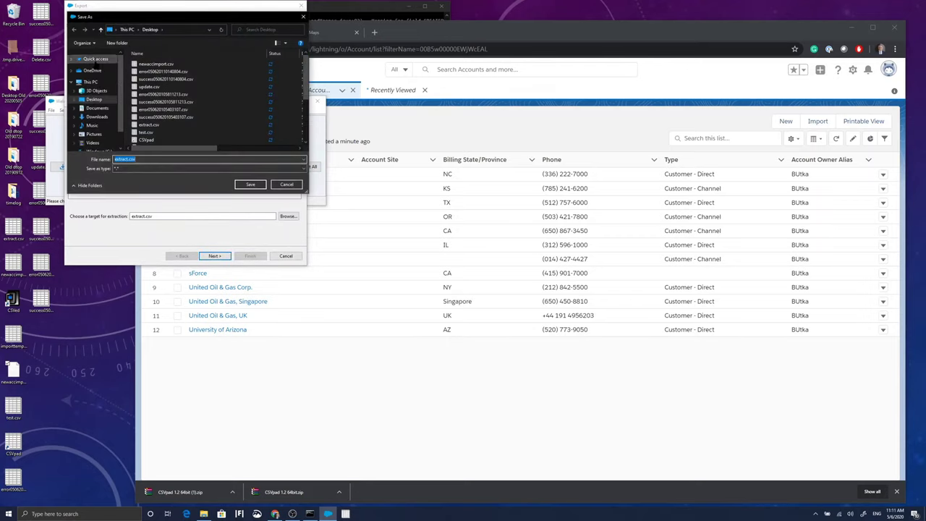
left_click(250, 183)
left_click(219, 258)
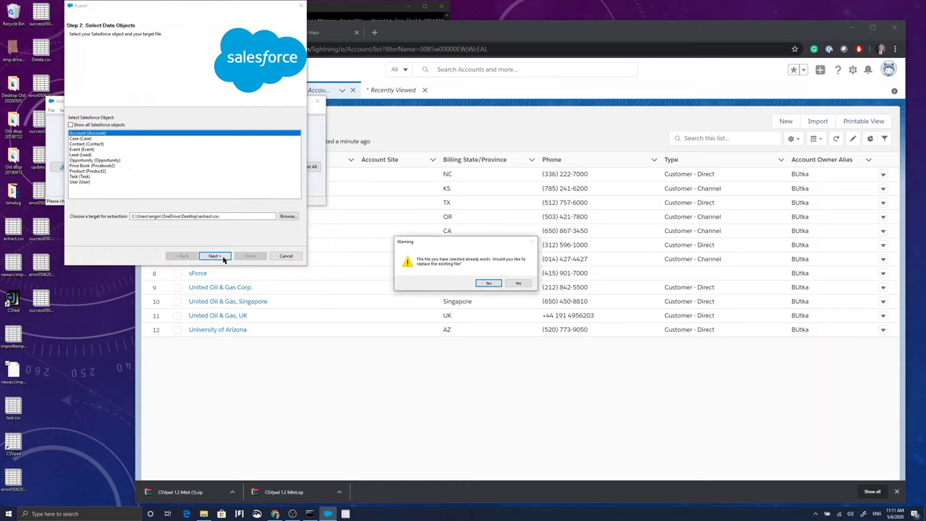
left_click(488, 282)
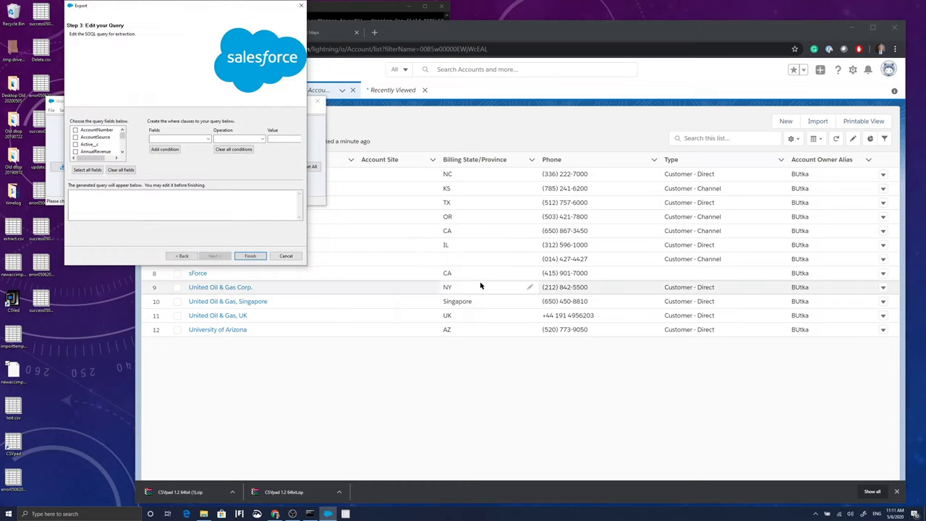
Select all Account fields in the query and run the export
left_click(76, 131)
left_click(76, 137)
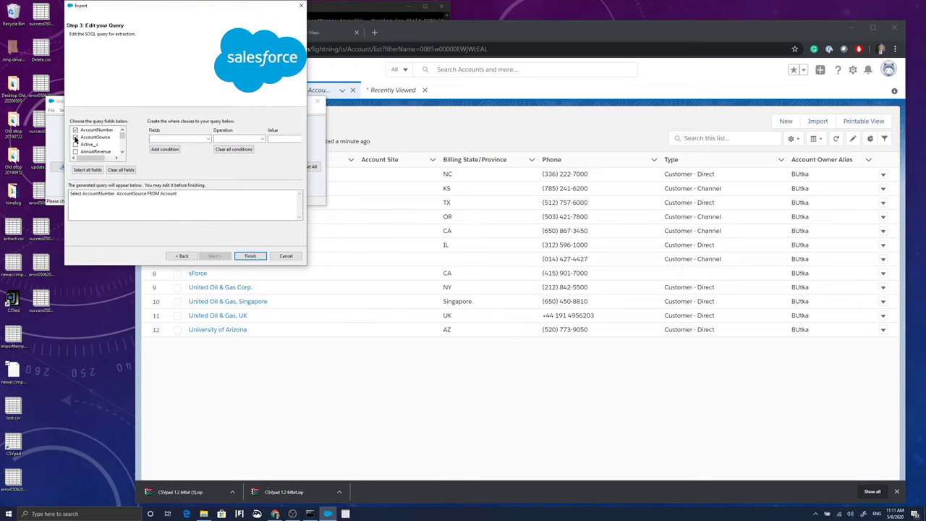
left_click(100, 169)
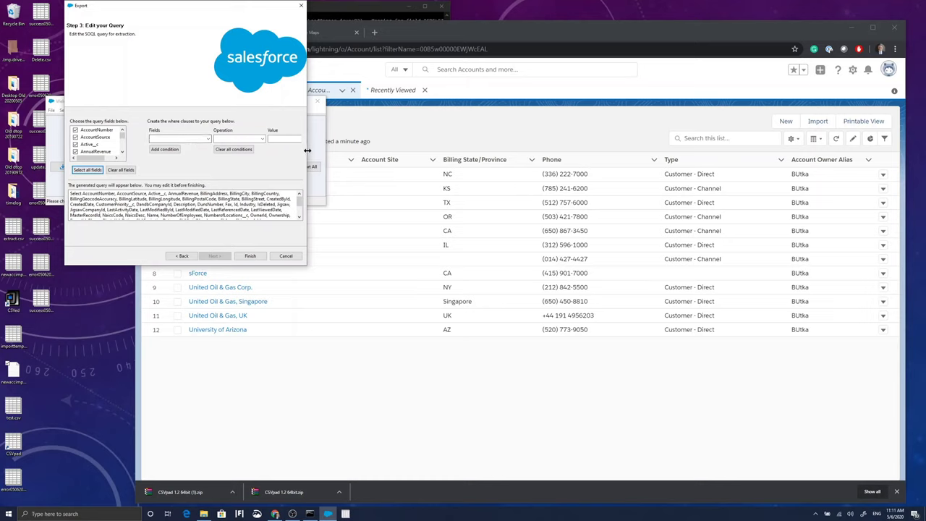
mouse_move(307, 150)
left_mouse_down()
mouse_move(342, 152)
mouse_move(324, 157)
left_mouse_up()
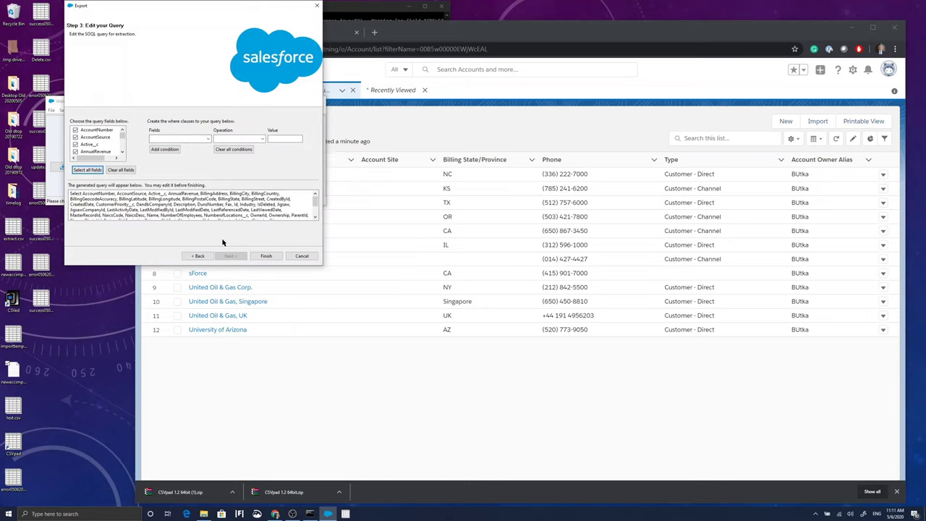
left_click(263, 258)
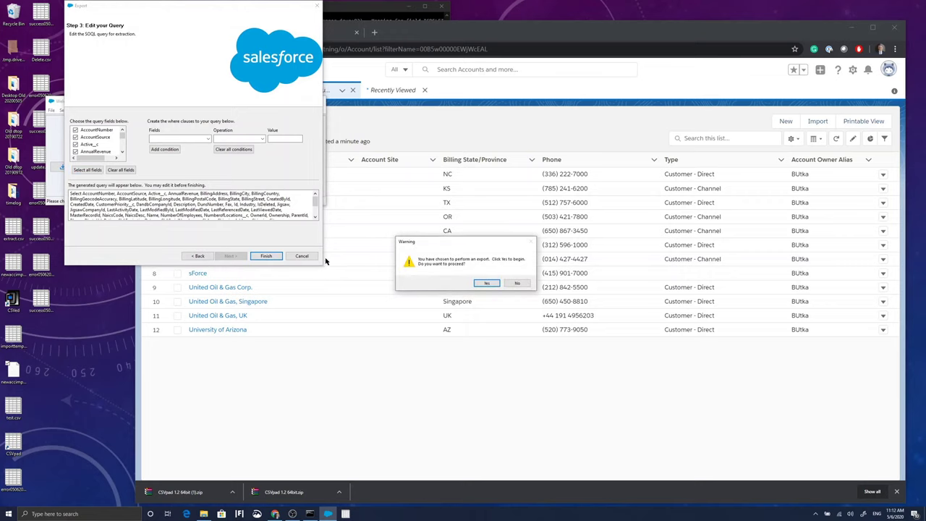
left_click(485, 283)
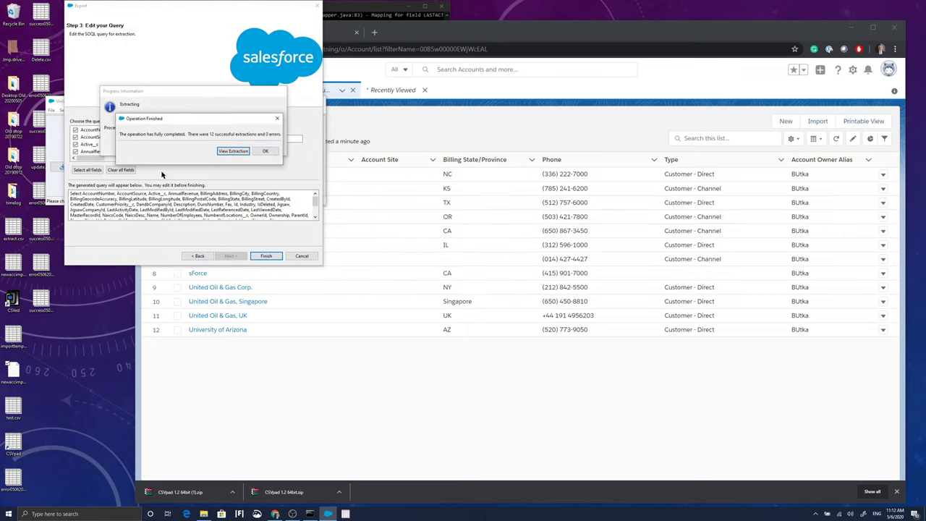
Browse the 12 extracted account rows in the CSV viewer, then close it
left_click(236, 151)
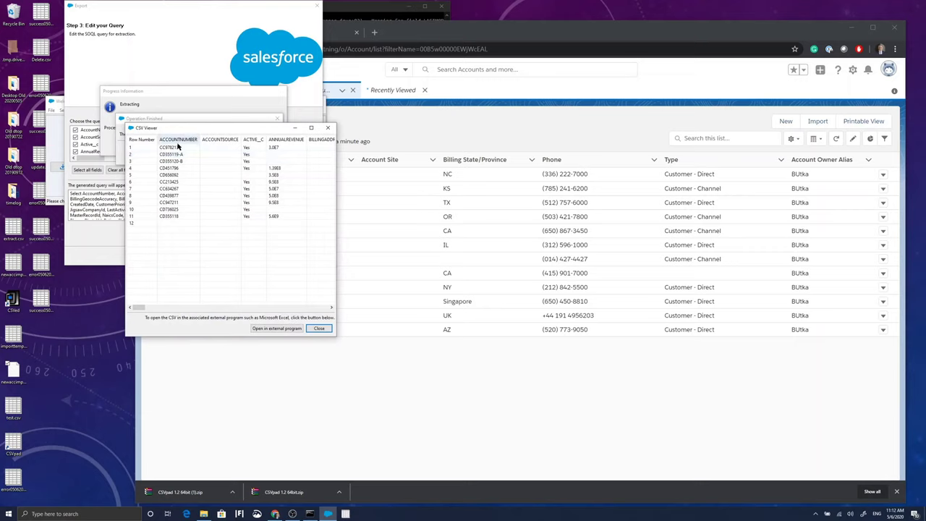
left_click(220, 308)
left_click_drag(337, 256, 802, 259)
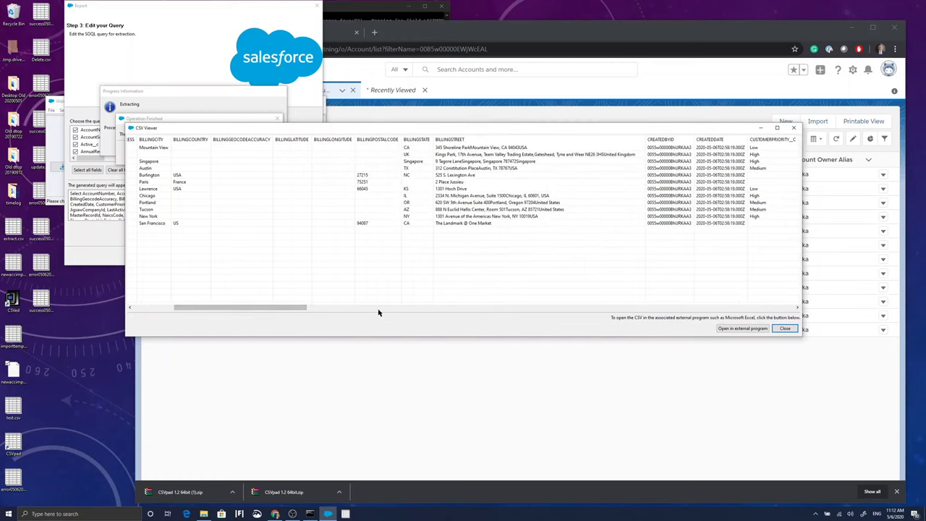
left_click(433, 309)
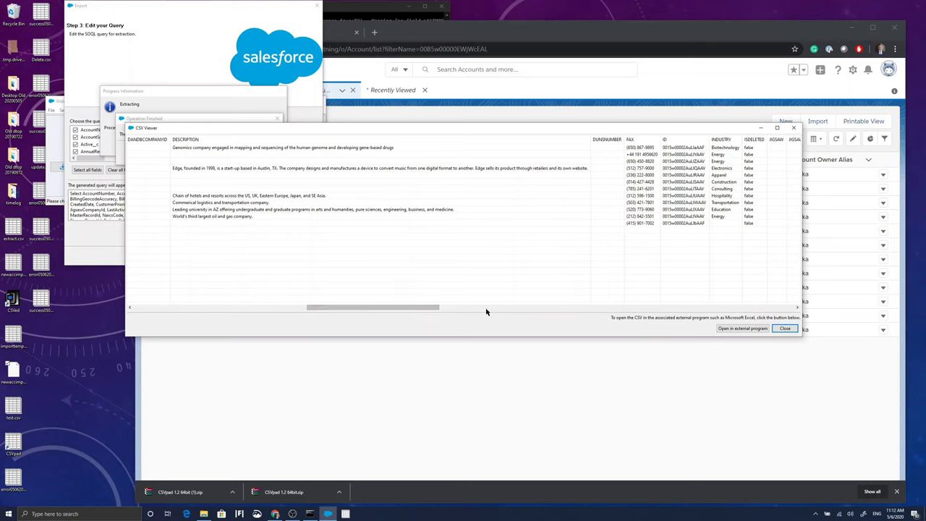
left_click(519, 308)
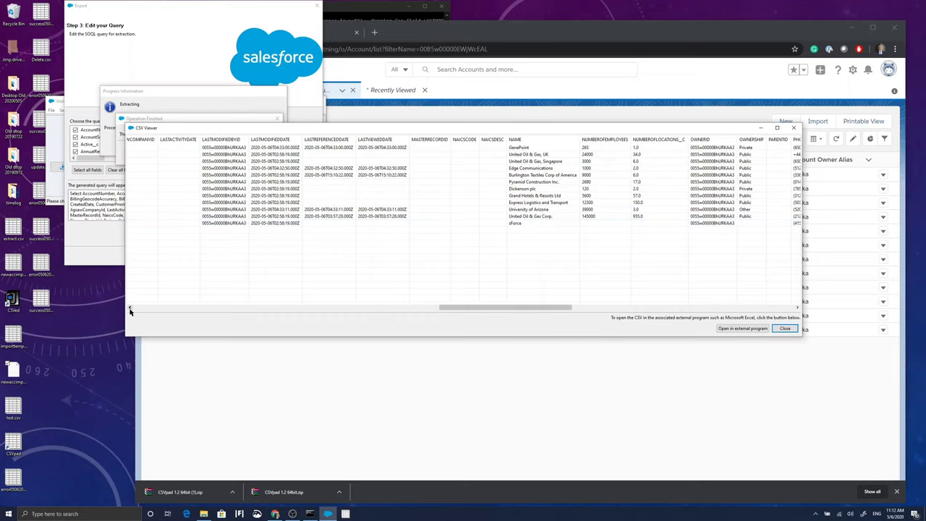
left_click_drag(130, 310, 130, 310)
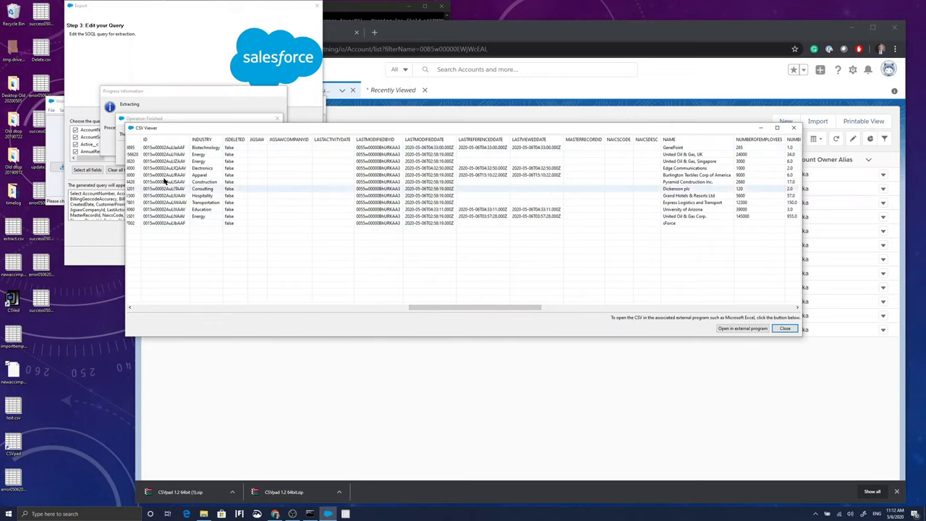
left_click(785, 329)
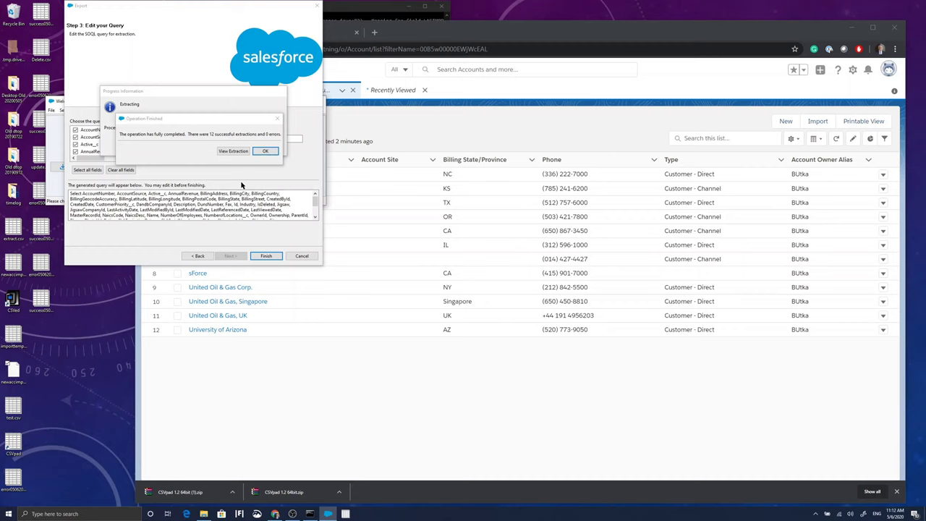
left_click(265, 151)
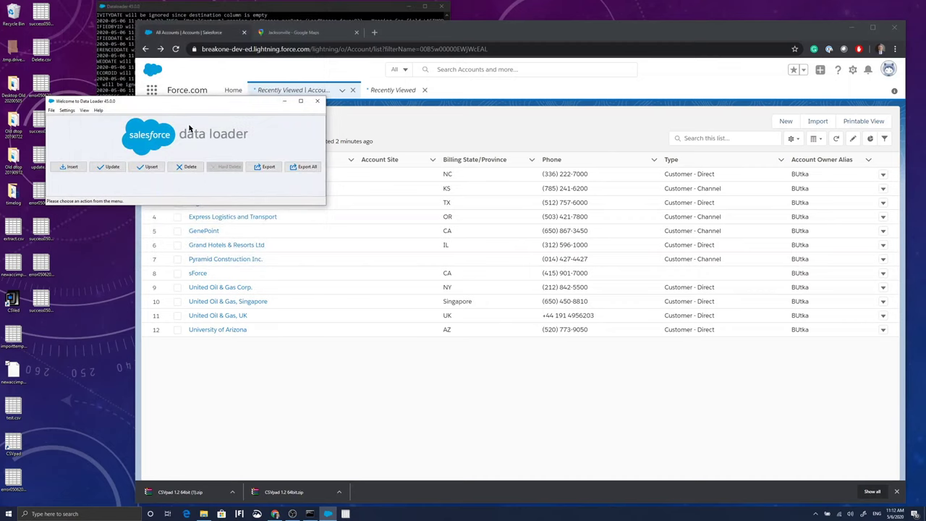
left_click(346, 514)
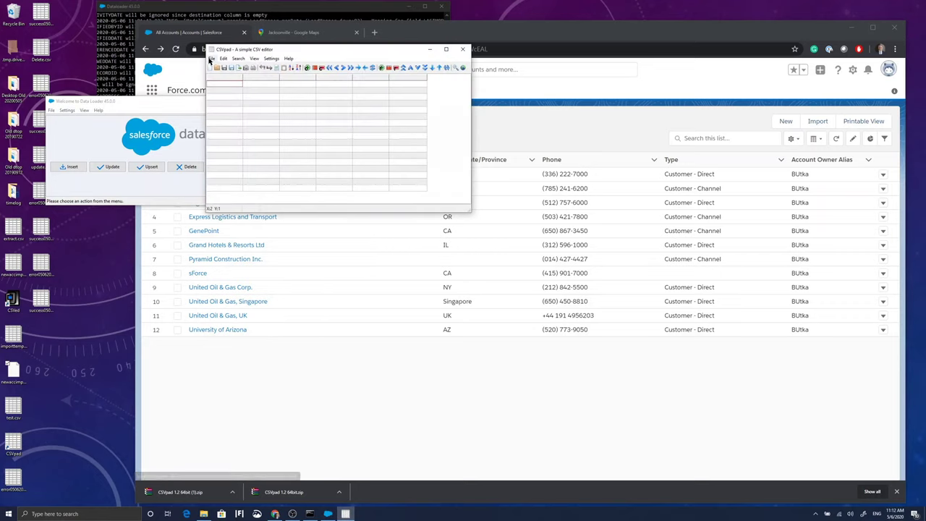
left_click(210, 59)
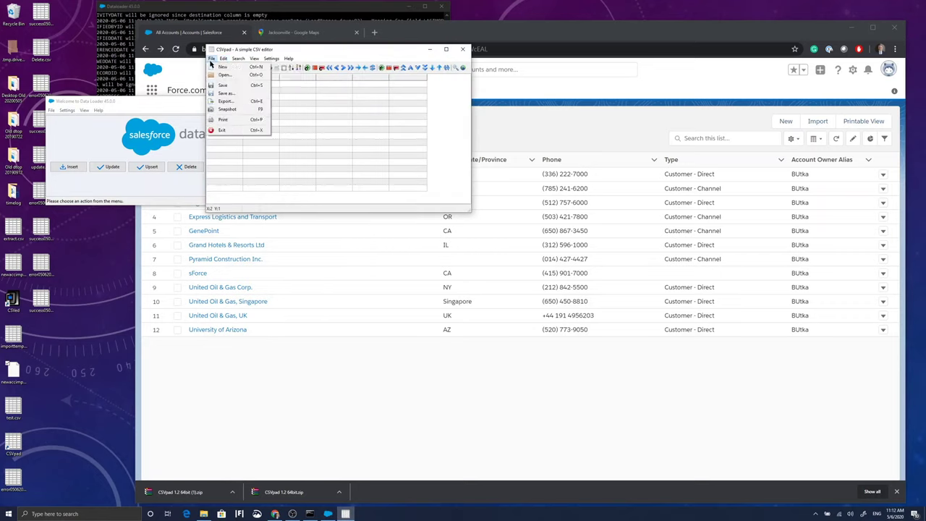
left_click(223, 74)
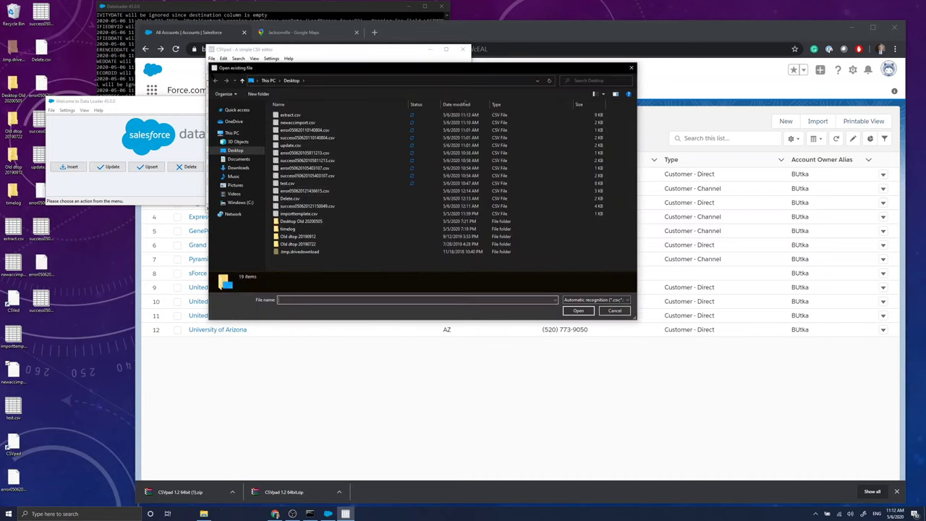
double_click(314, 123)
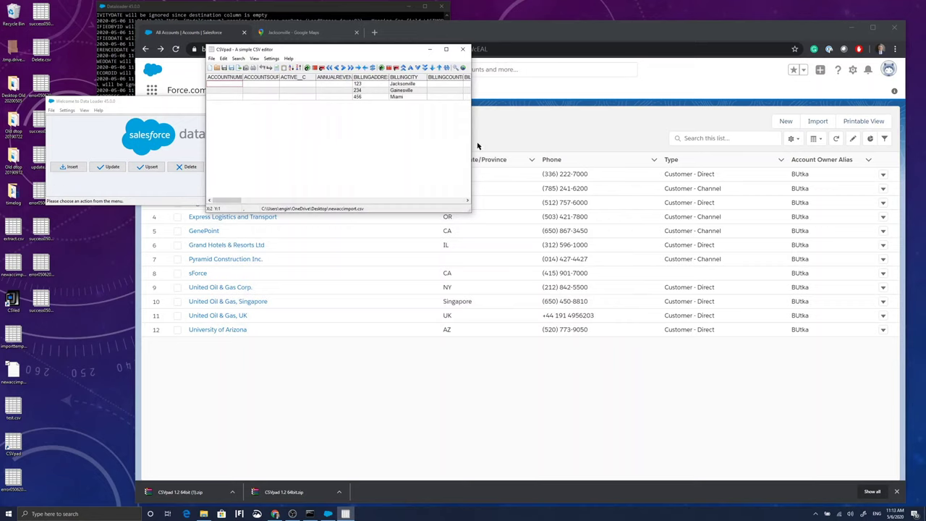
left_click_drag(471, 145, 833, 144)
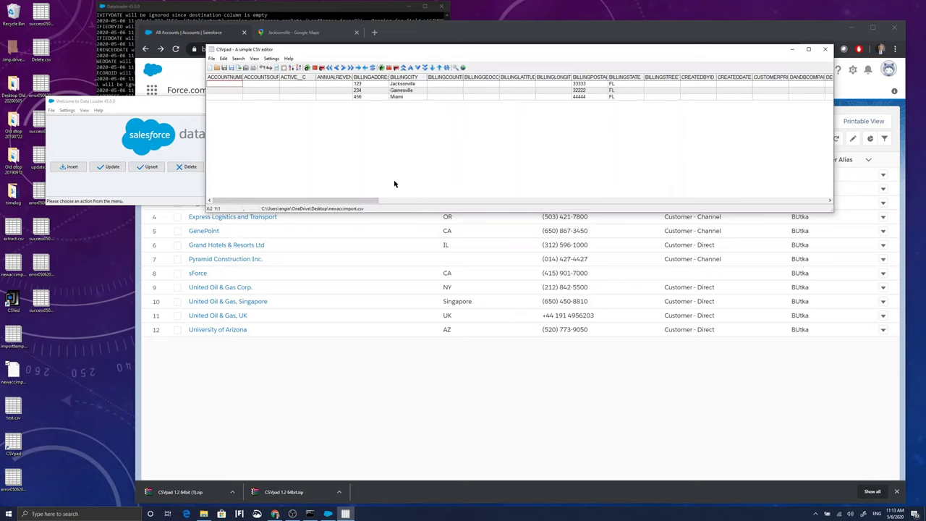
left_click_drag(362, 200, 595, 203)
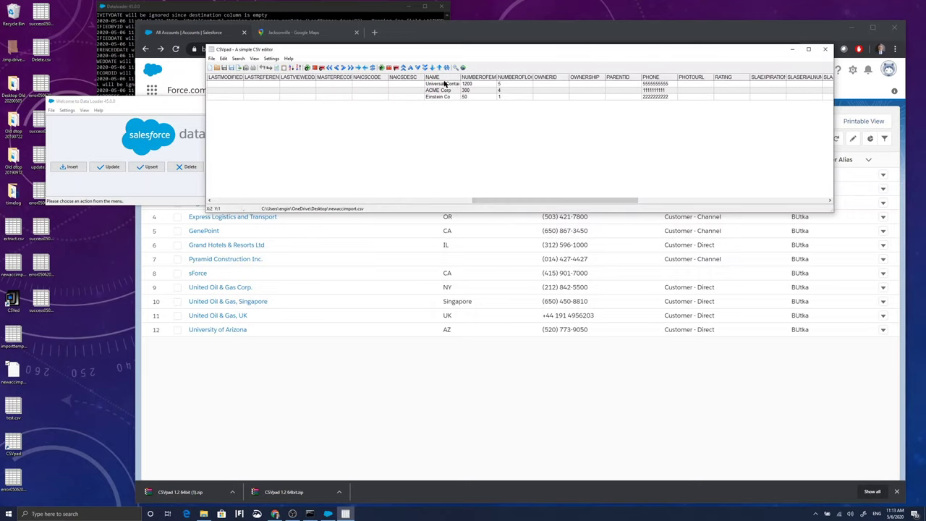
left_click_drag(458, 77, 488, 77)
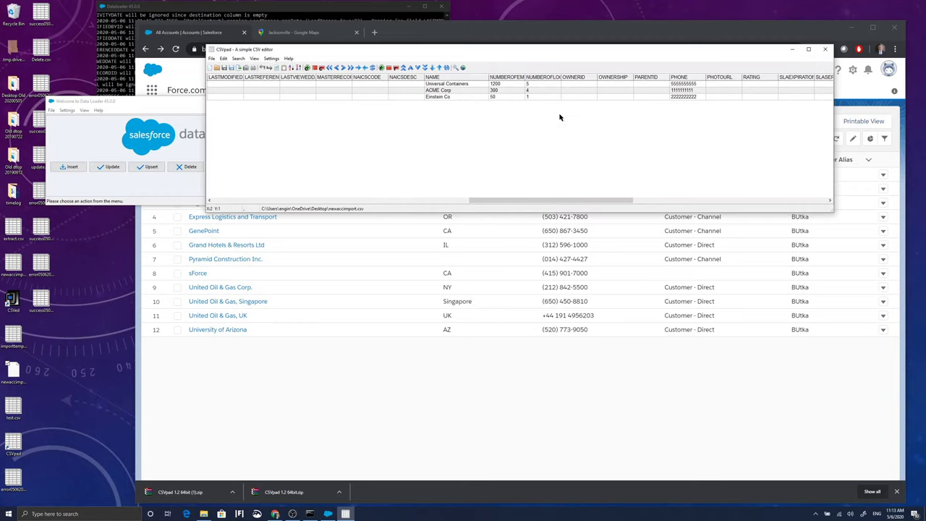
left_click_drag(548, 204, 738, 201)
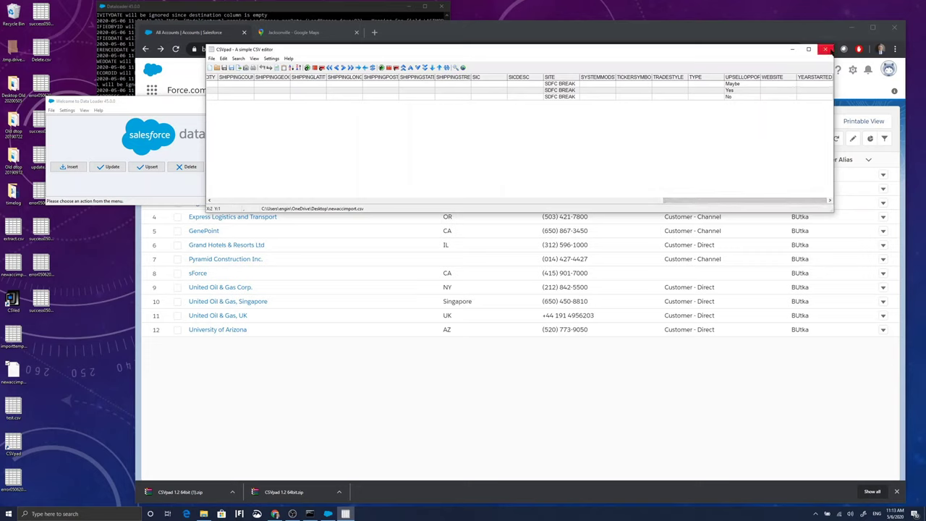
left_click(825, 49)
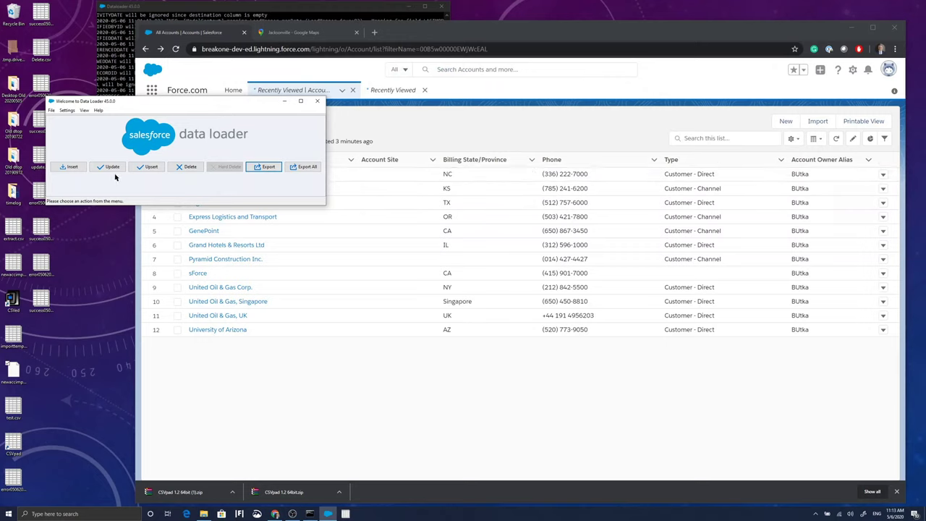
Set up an Account insert from newaccimport.csv, initializing 3 records
left_click(73, 167)
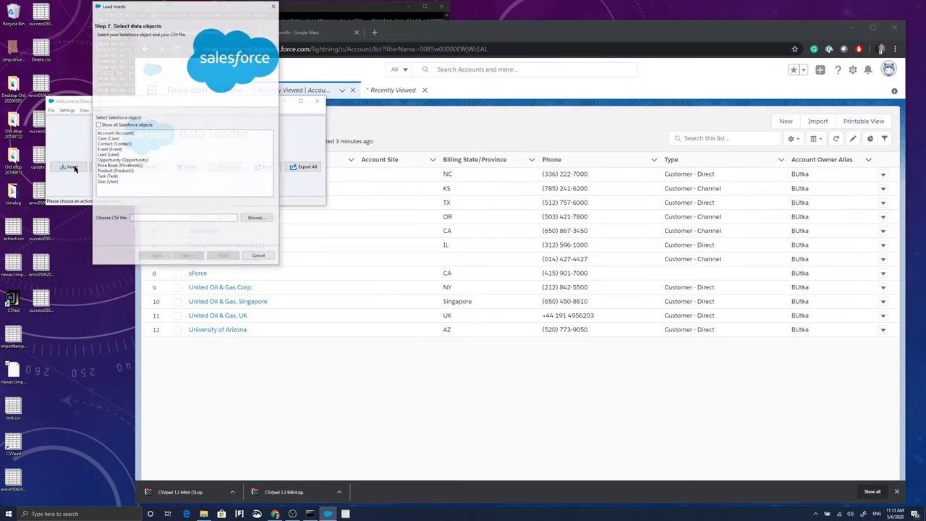
left_click(111, 134)
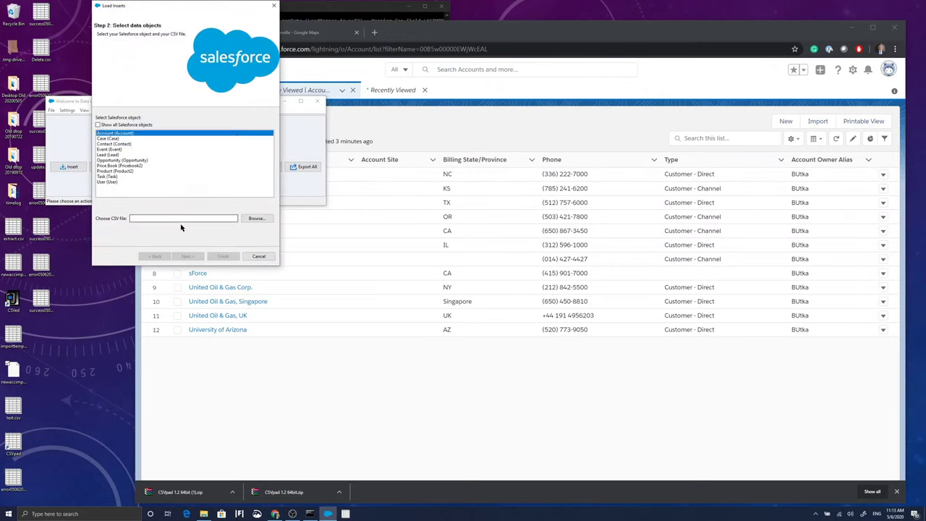
left_click(258, 219)
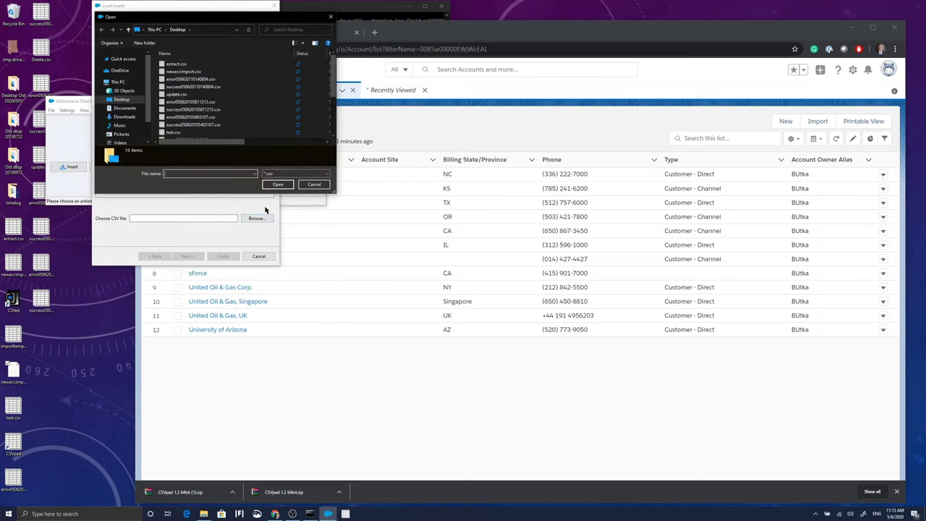
left_click(188, 73)
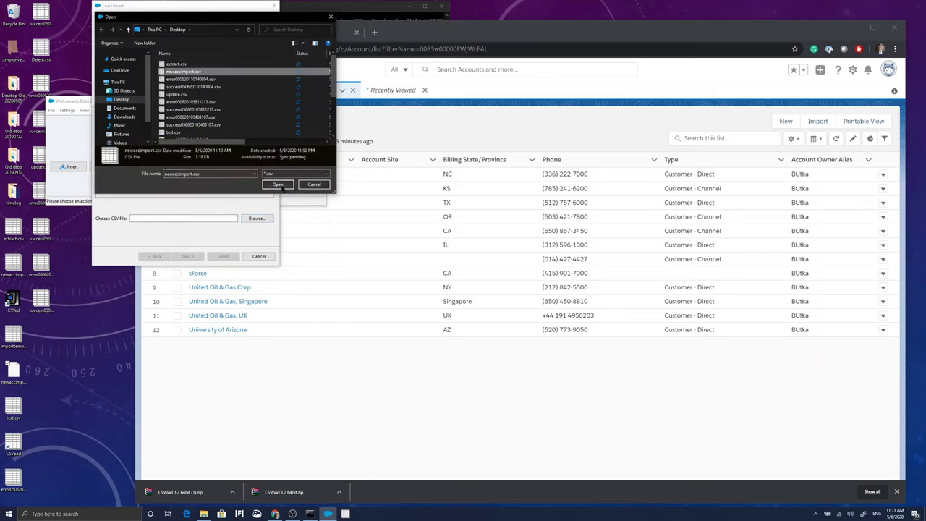
left_click(277, 184)
left_click(187, 256)
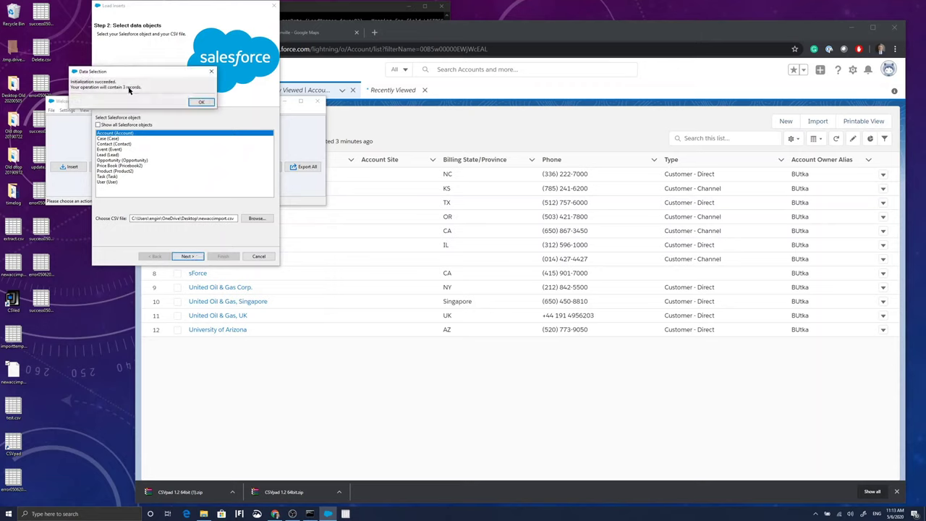
left_click(201, 102)
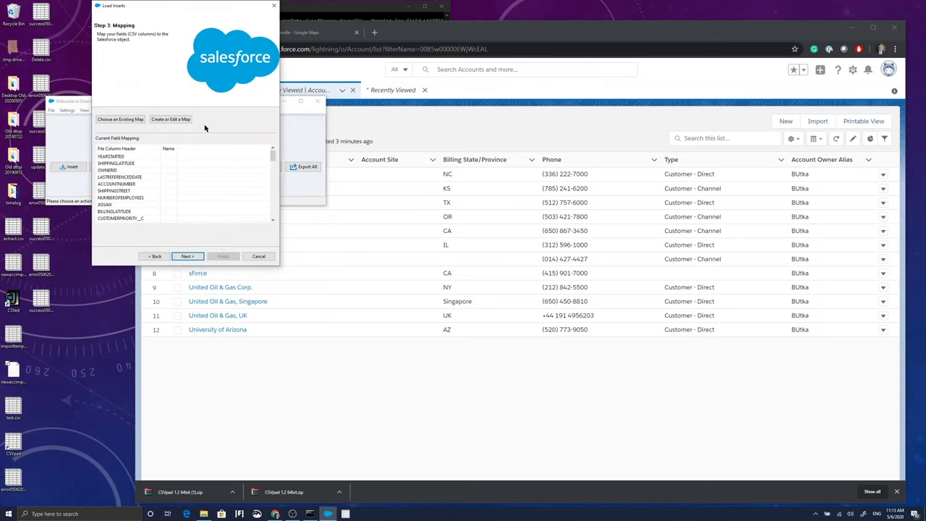
Auto-match fields to CSV columns, run the insert, and open the results file
left_click(165, 121)
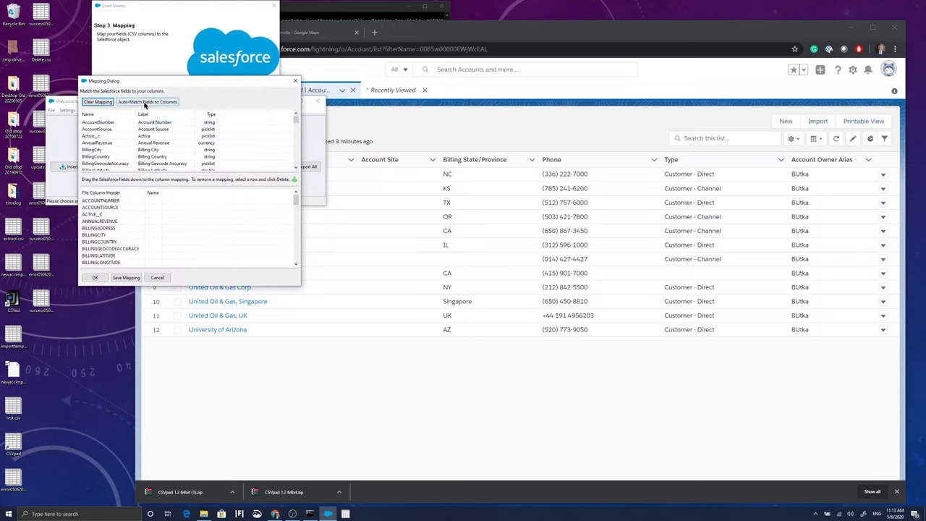
left_click(145, 102)
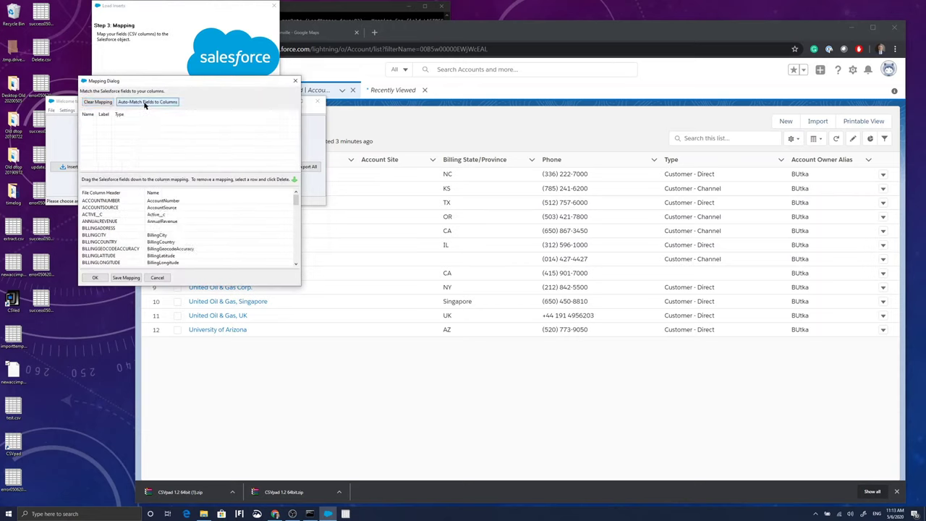
left_click(94, 278)
left_click(186, 257)
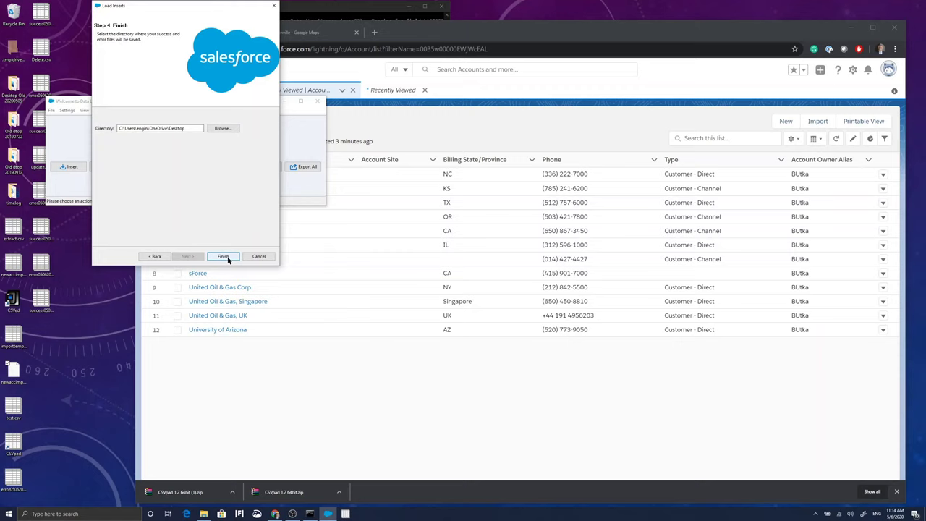
left_click(222, 256)
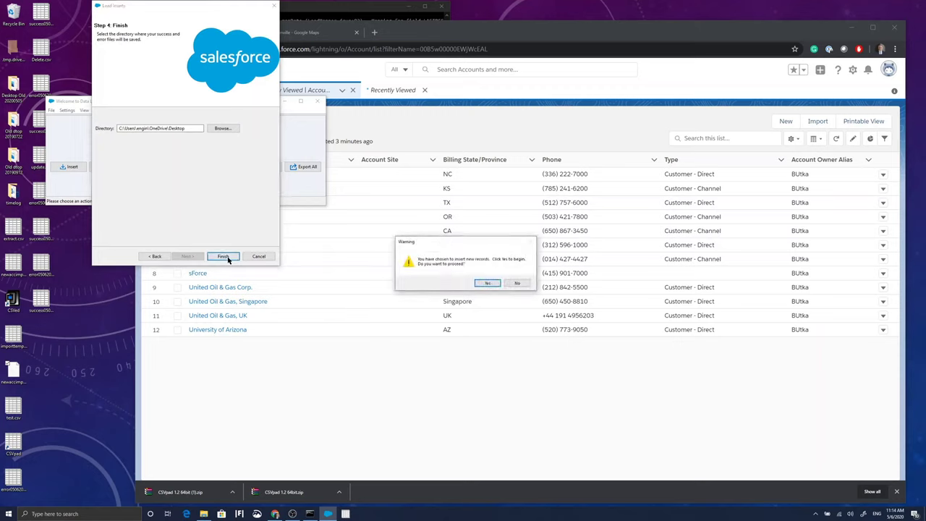
left_click(487, 283)
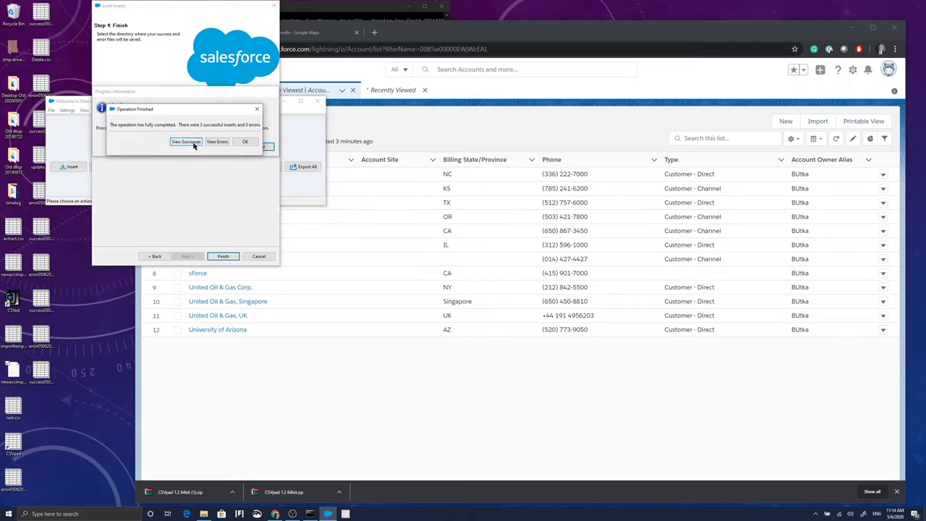
left_click(217, 142)
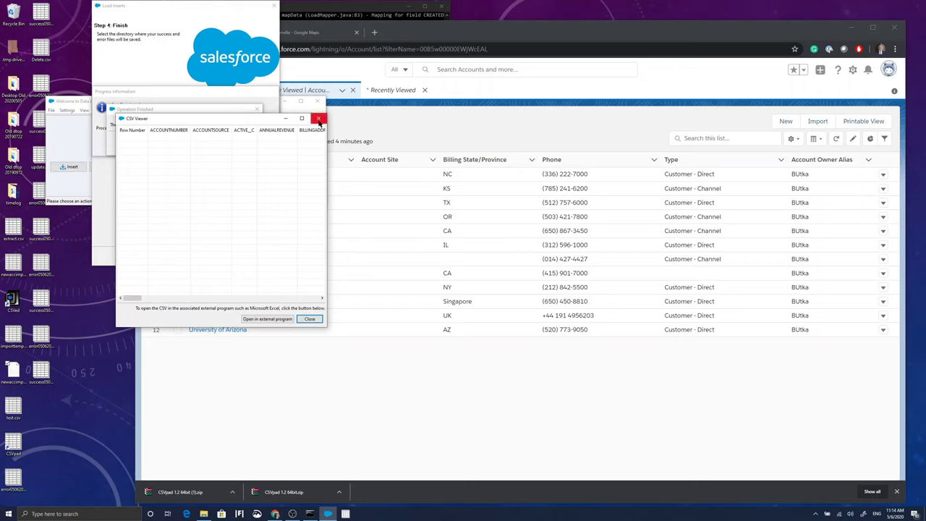
left_click_drag(134, 298, 318, 298)
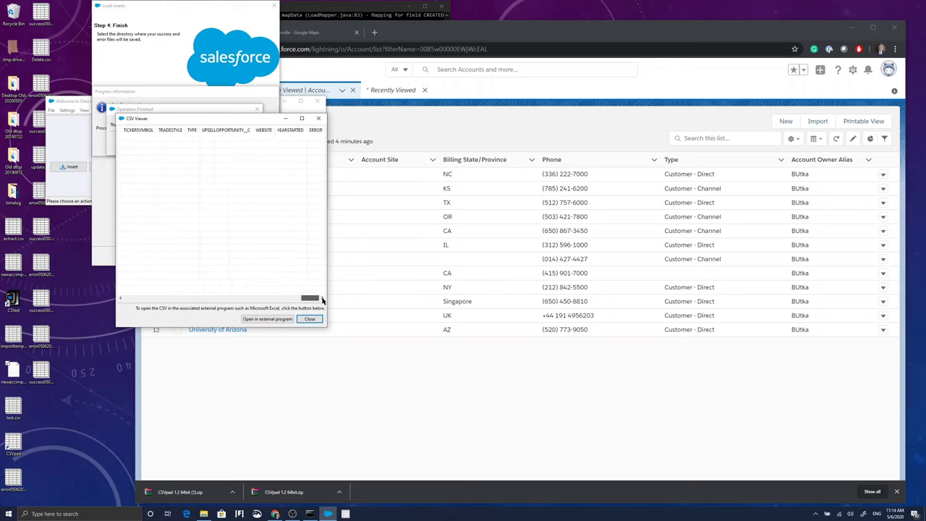
Close the empty error file and page through the success file's columns for the three new accounts
left_click(318, 118)
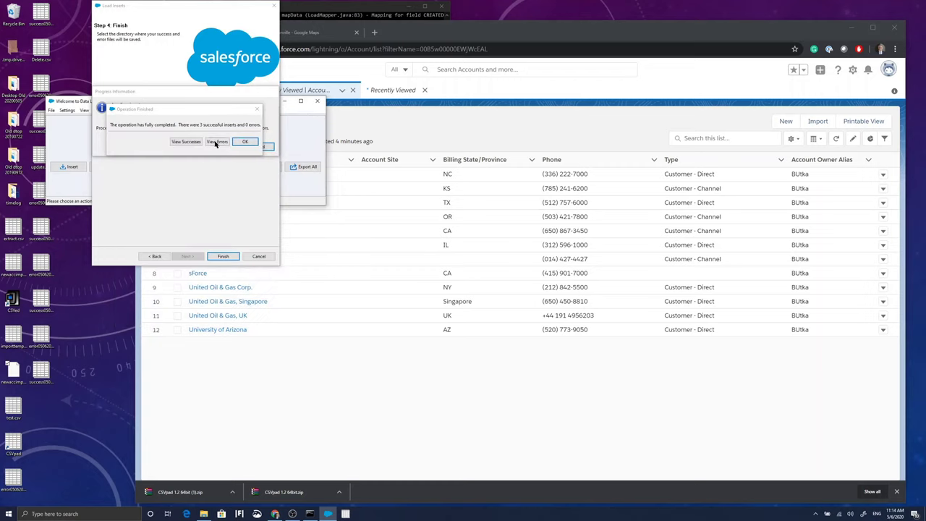
left_click(187, 142)
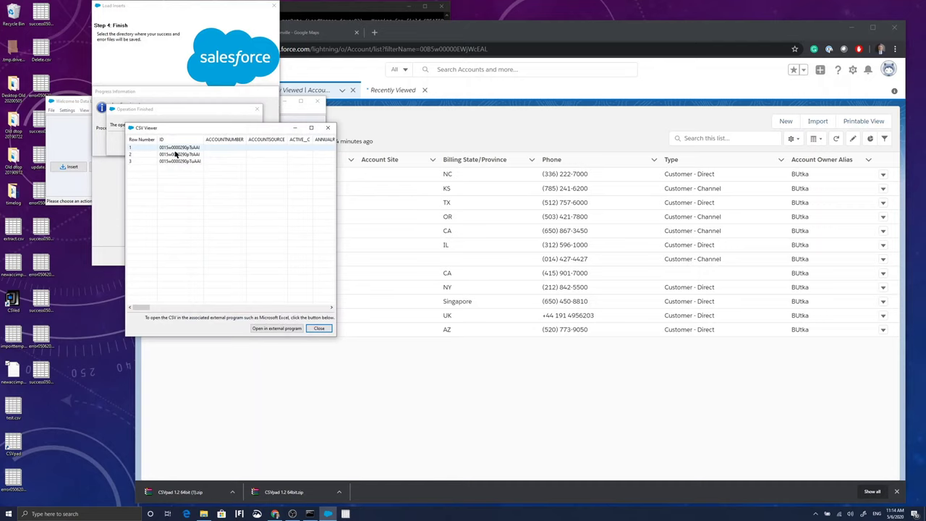
left_click(233, 308)
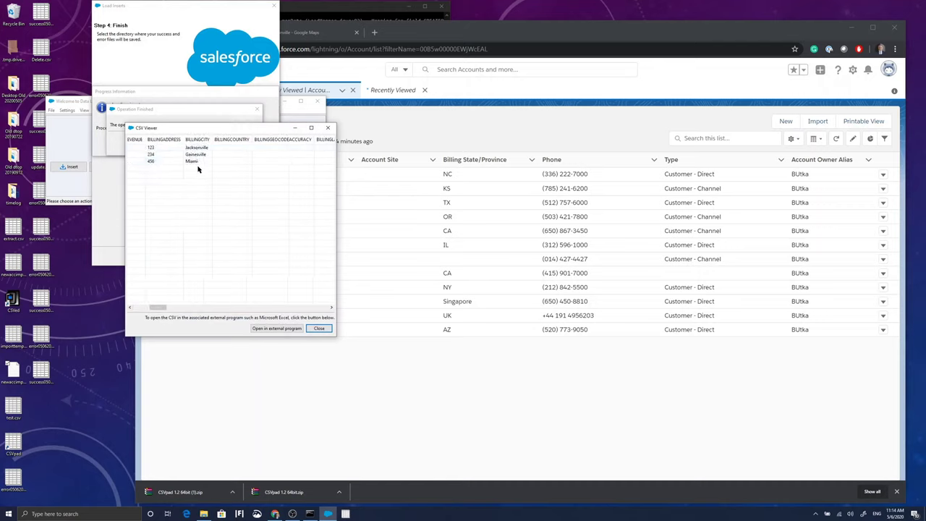
left_click(277, 307)
left_click(282, 309)
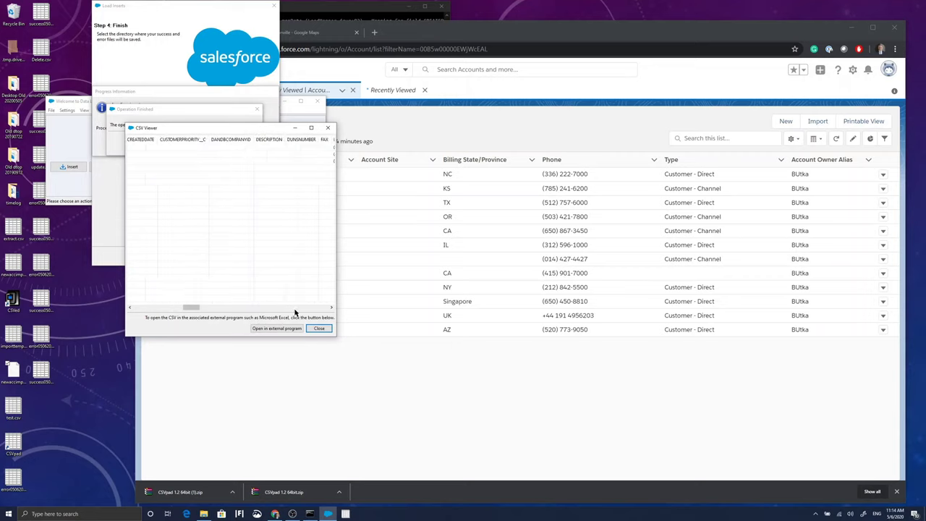
left_click(295, 308)
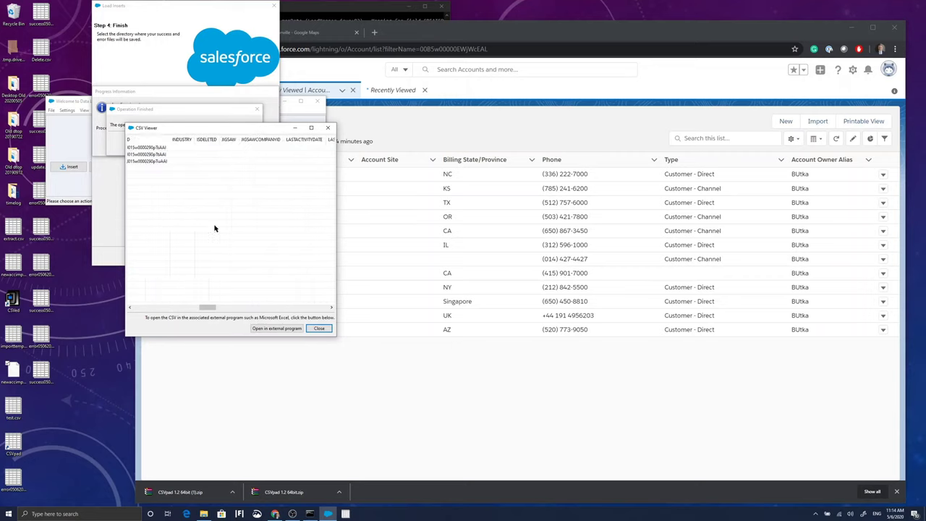
left_click(315, 309)
left_click(315, 310)
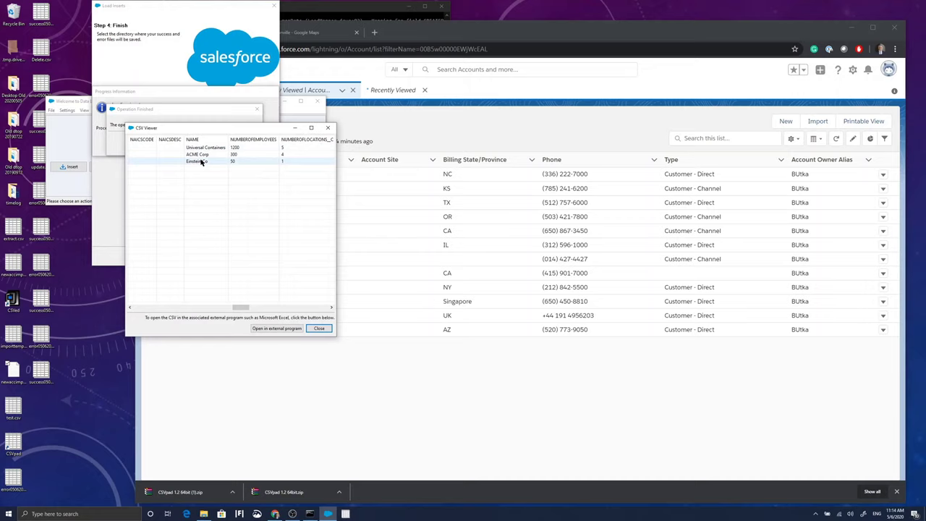
left_click(329, 128)
Reload All Accounts in Chrome to show 15 accounts, checking ACME Corp's details before returning
left_click(247, 144)
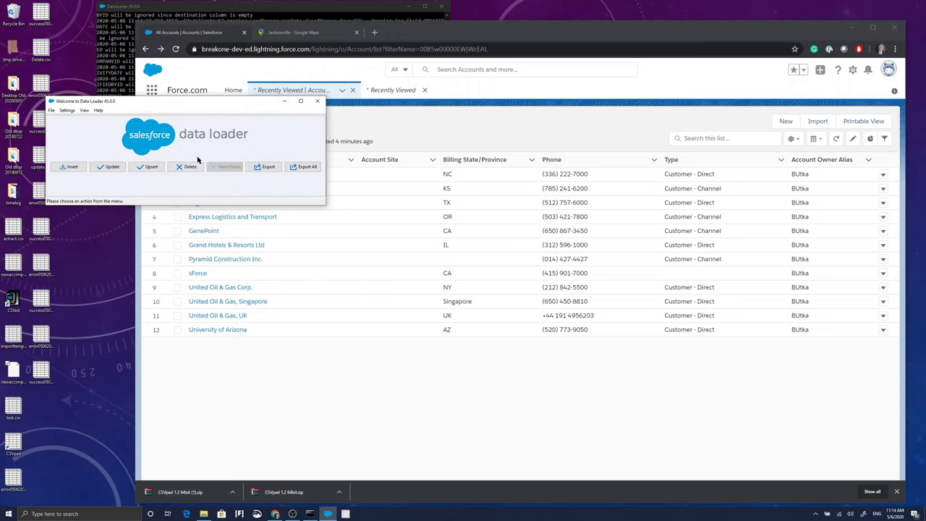
left_click(437, 115)
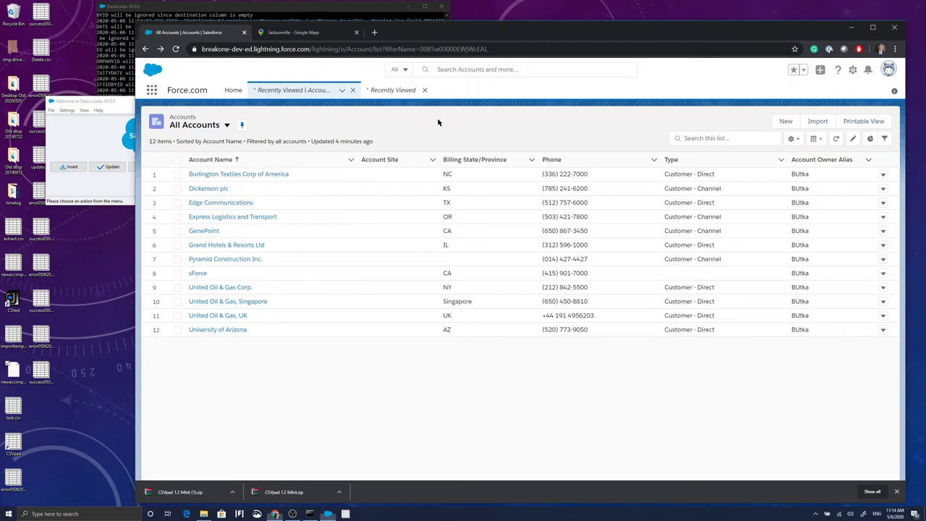
left_click(175, 48)
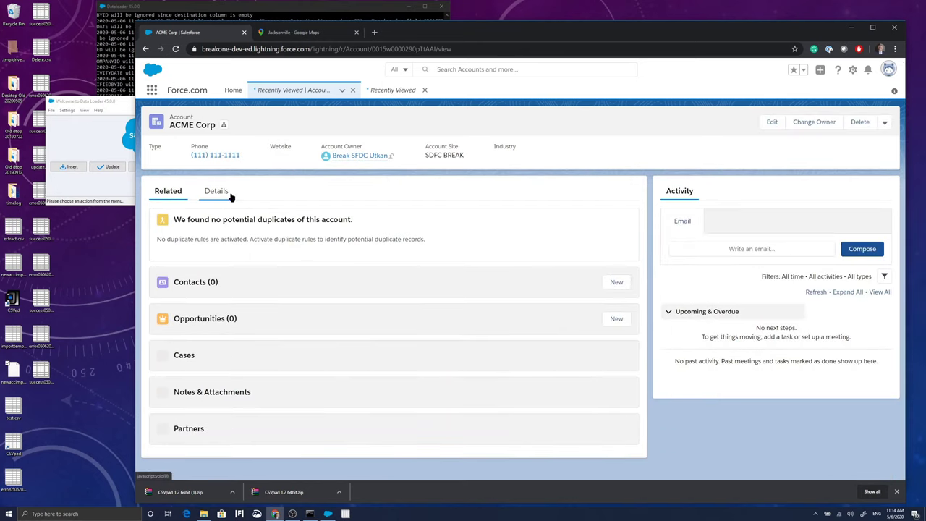
scroll(338, 208, "down", 1)
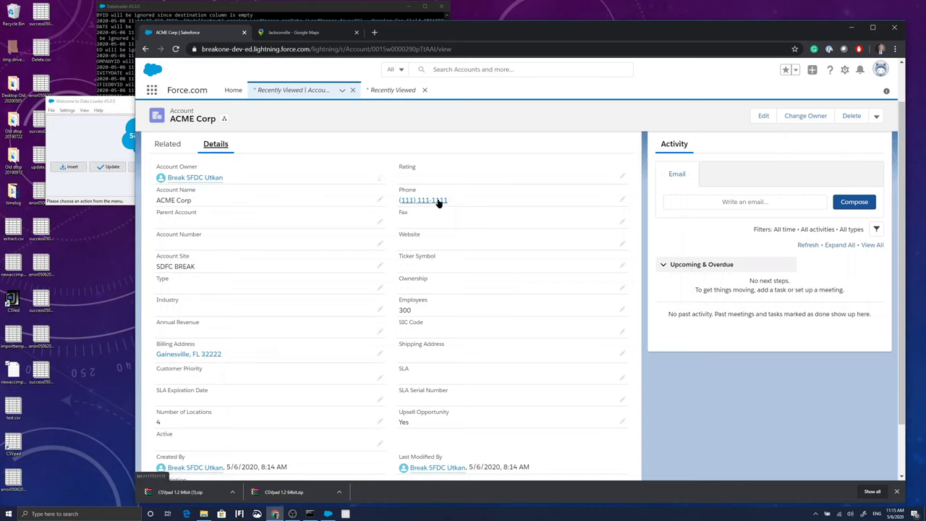
scroll(440, 294, "down", 1)
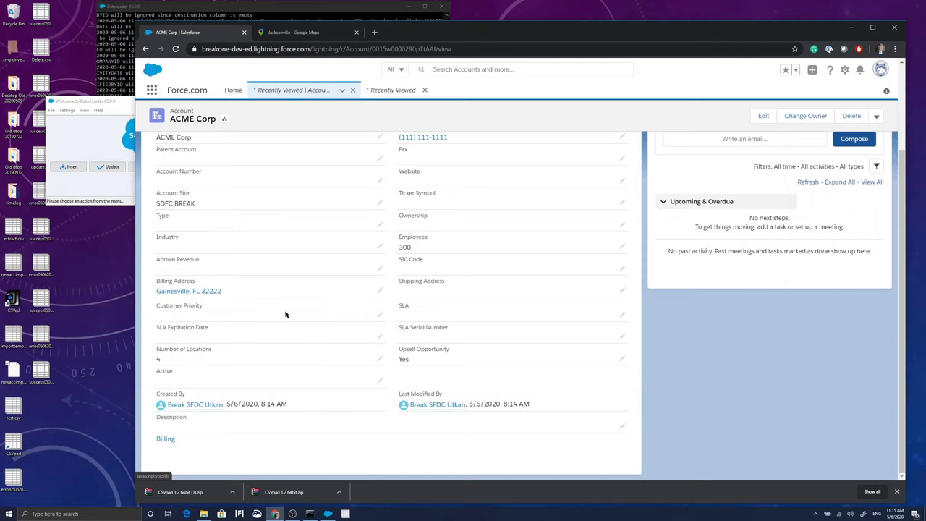
scroll(285, 314, "up", 2)
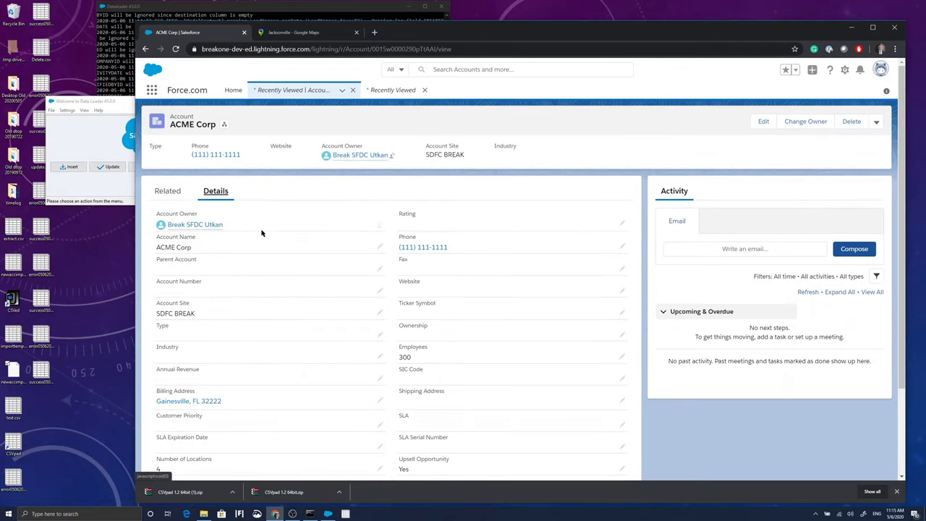
left_click(145, 49)
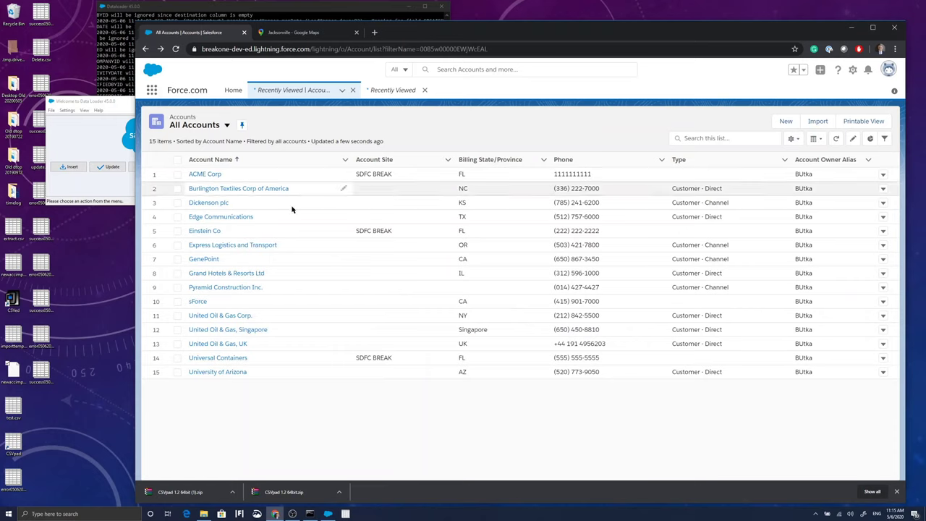
Review Einstein Co's account details, then return to the All Accounts list
left_click(209, 232)
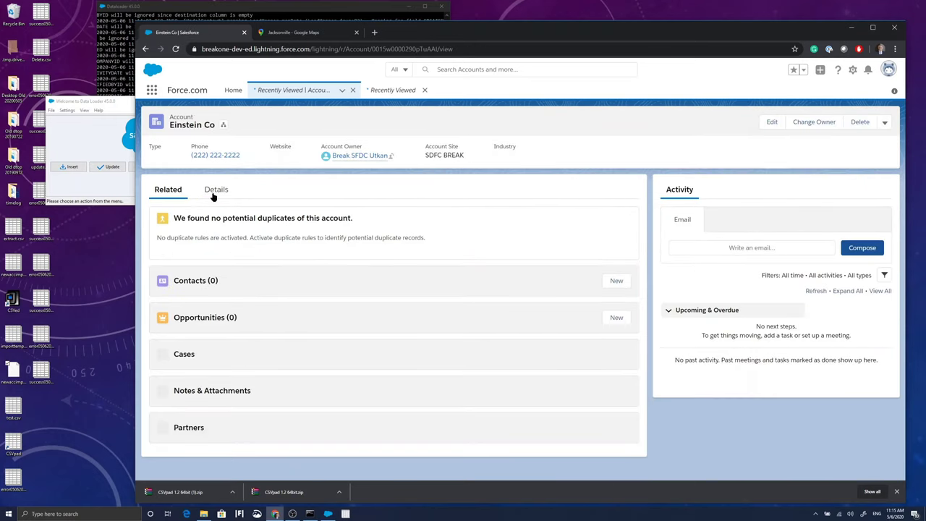
left_click(216, 195)
scroll(283, 243, "down", 2)
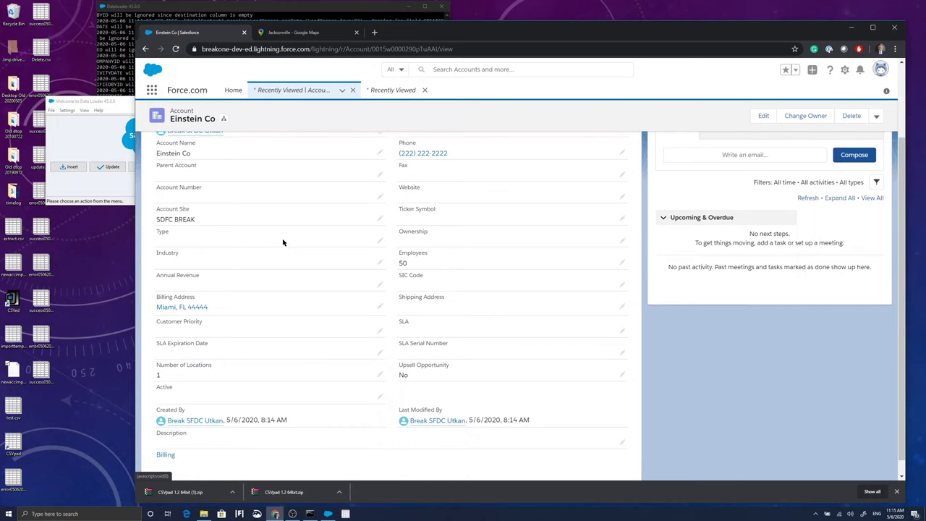
scroll(282, 242, "up", 2)
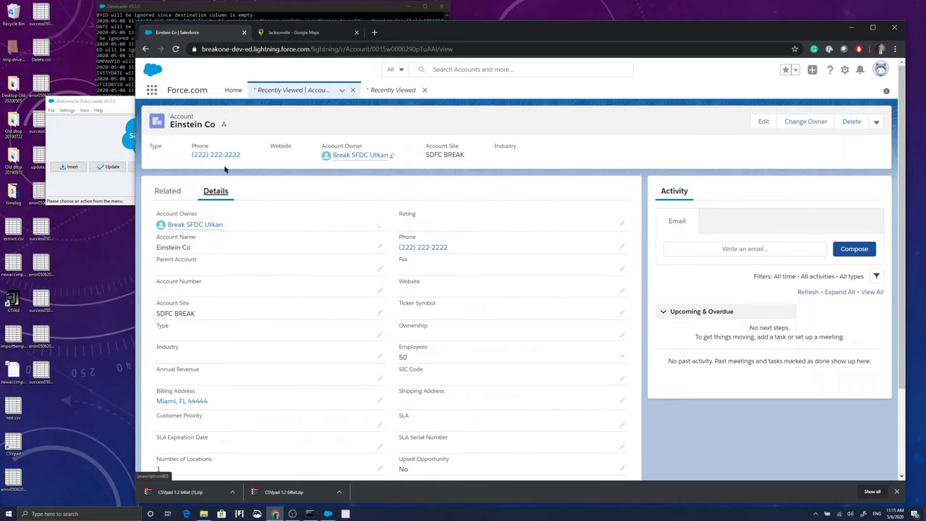
left_click(145, 49)
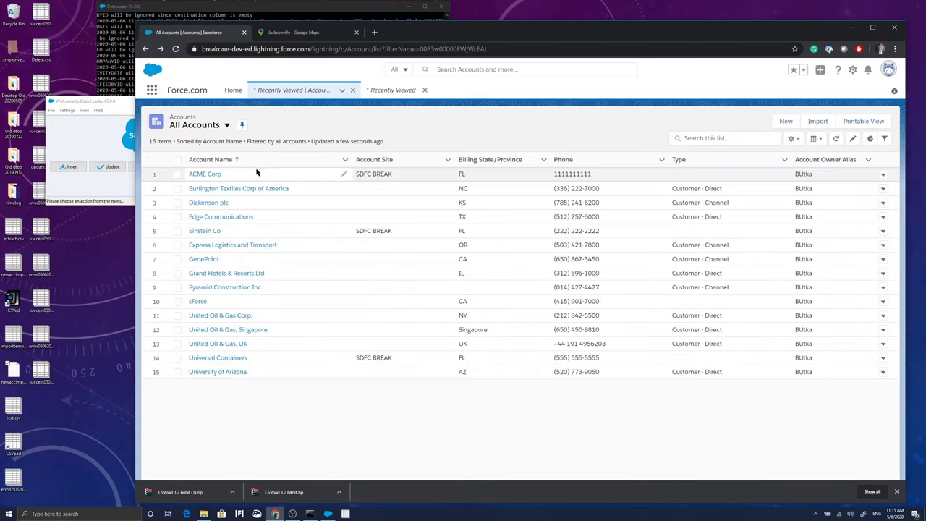
Review Universal Containers' details: Jacksonville, FL 33333 billing and 1,200 employees
left_click(212, 358)
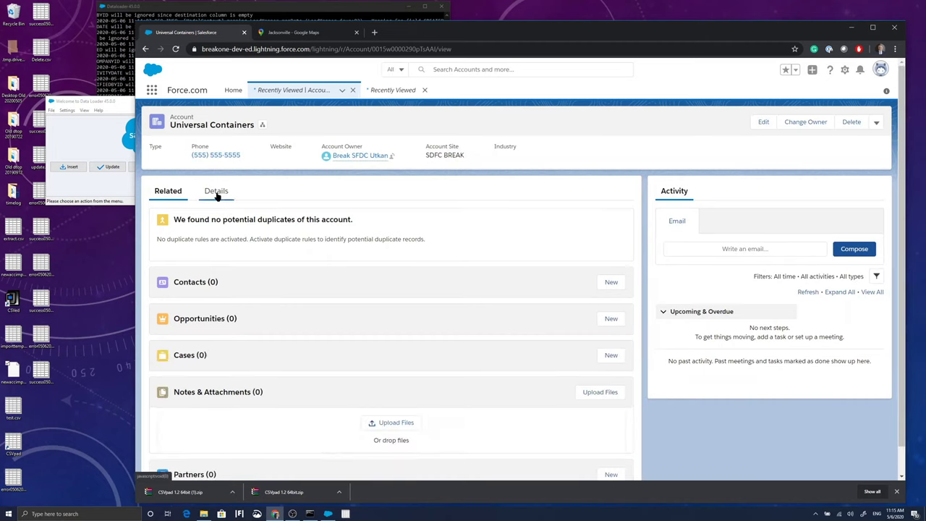
left_click(216, 191)
scroll(323, 261, "down", 2)
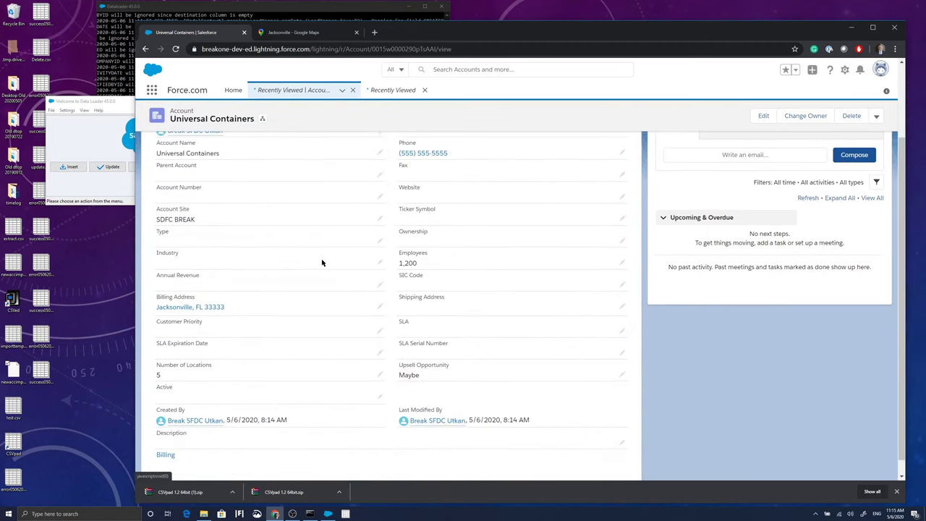
scroll(323, 262, "up", 2)
scroll(318, 261, "down", 2)
scroll(316, 262, "up", 2)
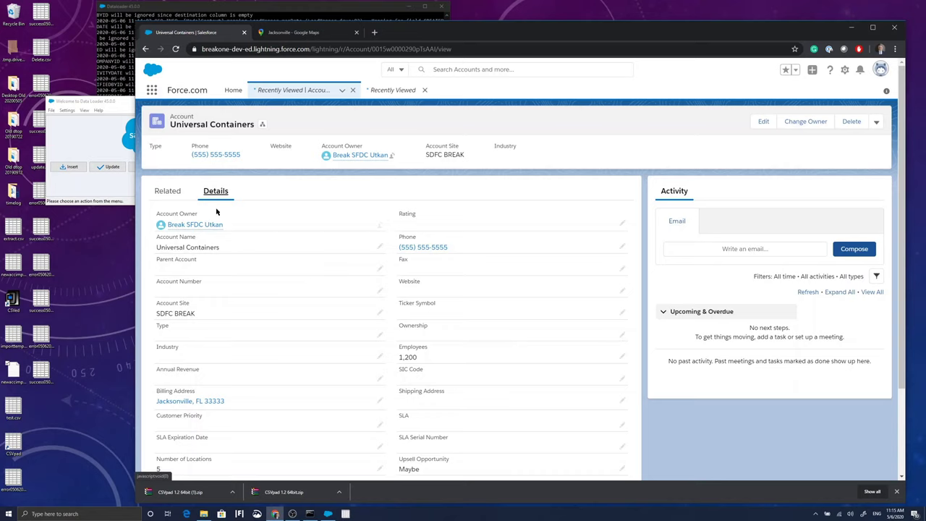
Open success05062011404340.csv in CSVpad
left_click(345, 514)
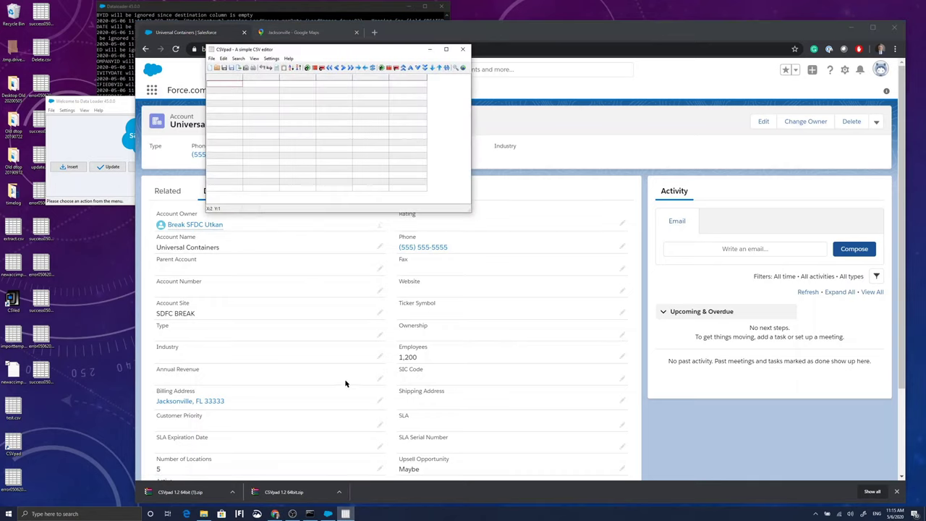
left_click(212, 58)
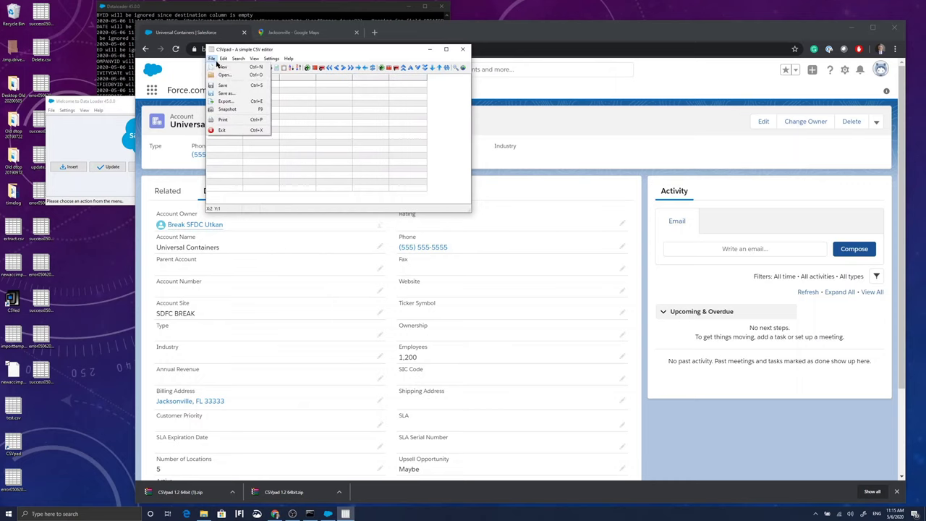
left_click(224, 76)
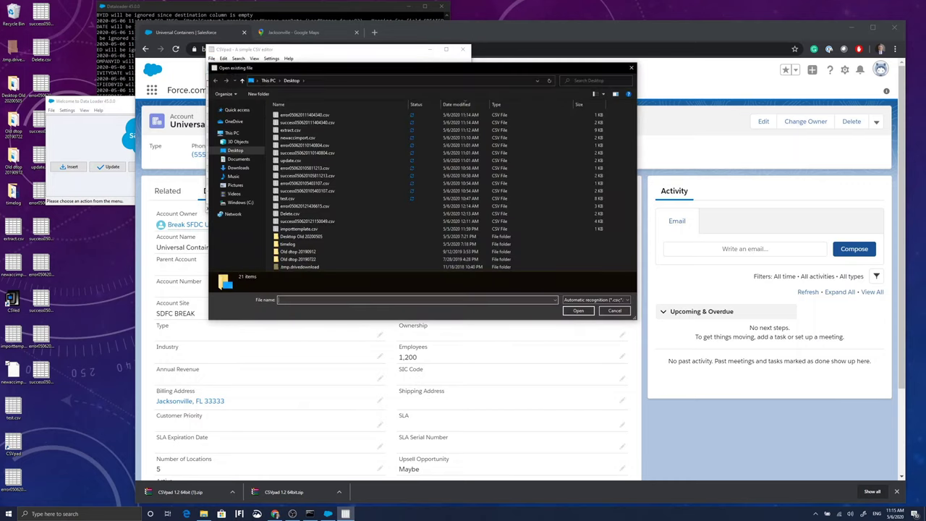
double_click(306, 123)
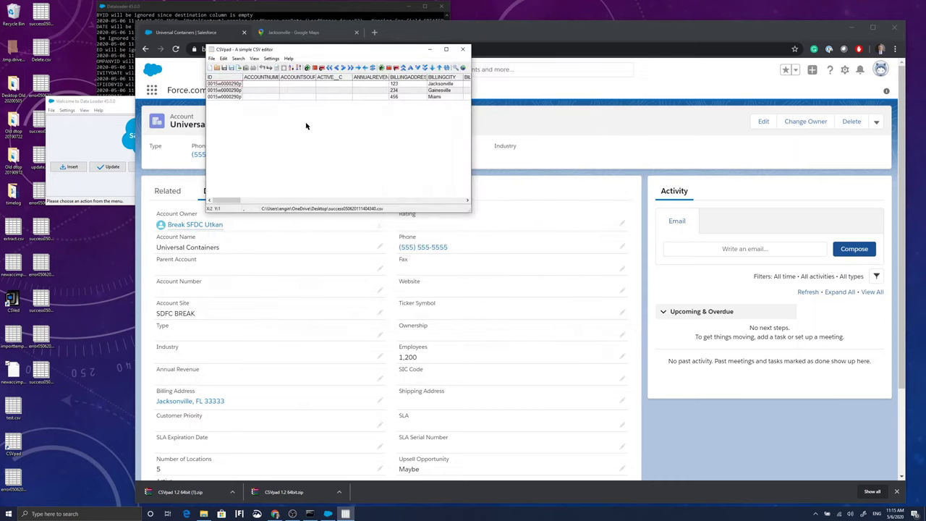
Remove the leading ID column from the file
right_click(225, 80)
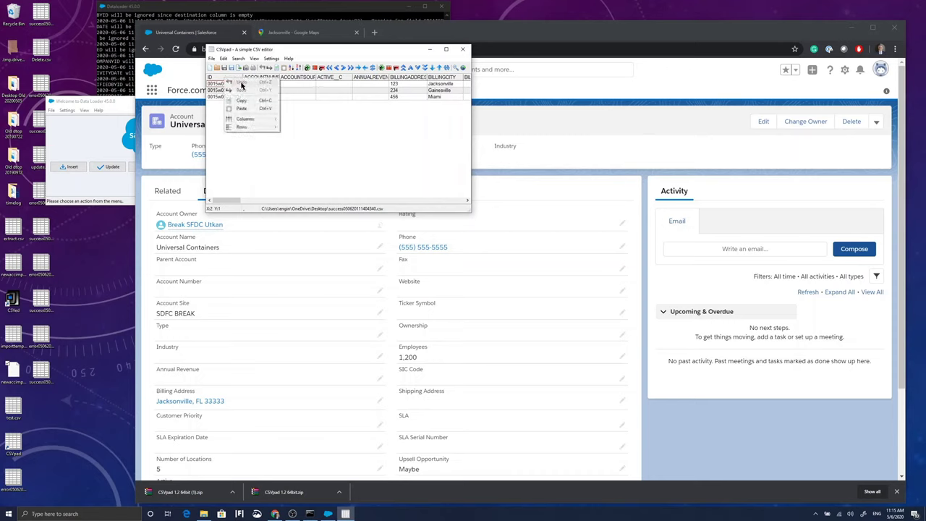
mouse_move(250, 119)
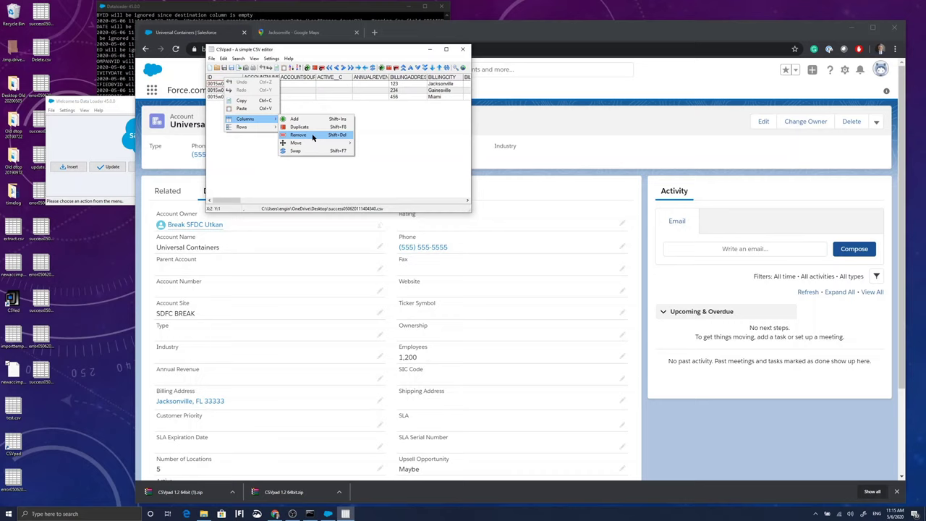
left_click(312, 135)
left_click(484, 258)
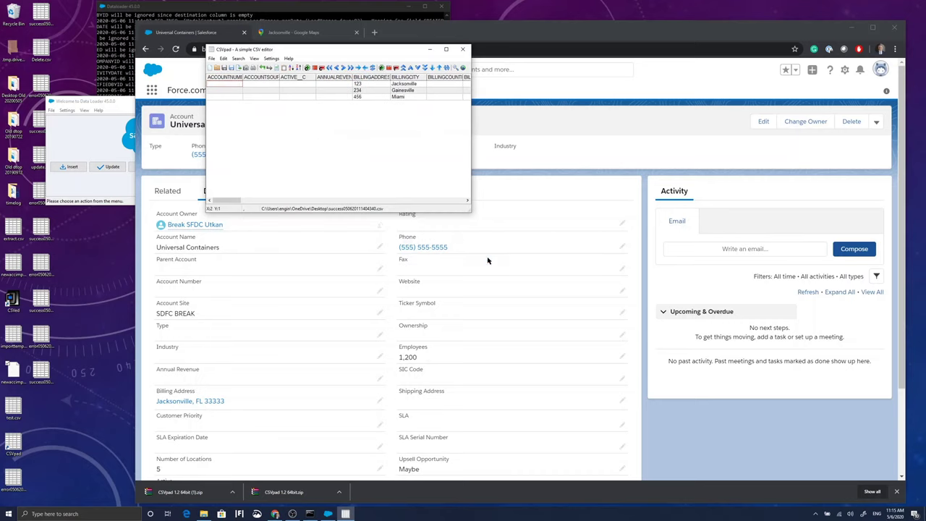
left_click_drag(236, 202, 355, 205)
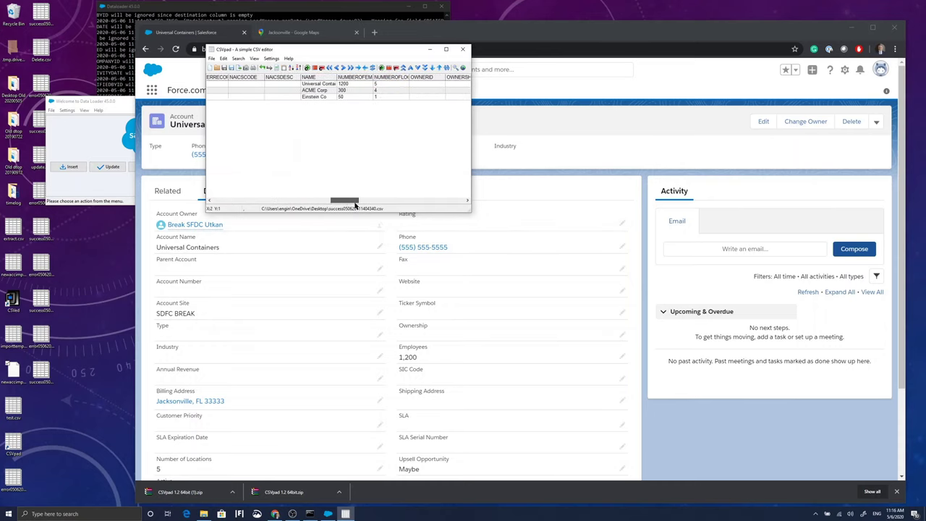
Rename the accounts to 'Universal Containers - modified', 'ACME Corp - updated', 'Einstein Co - inactive'
double_click(336, 77)
left_click(365, 88)
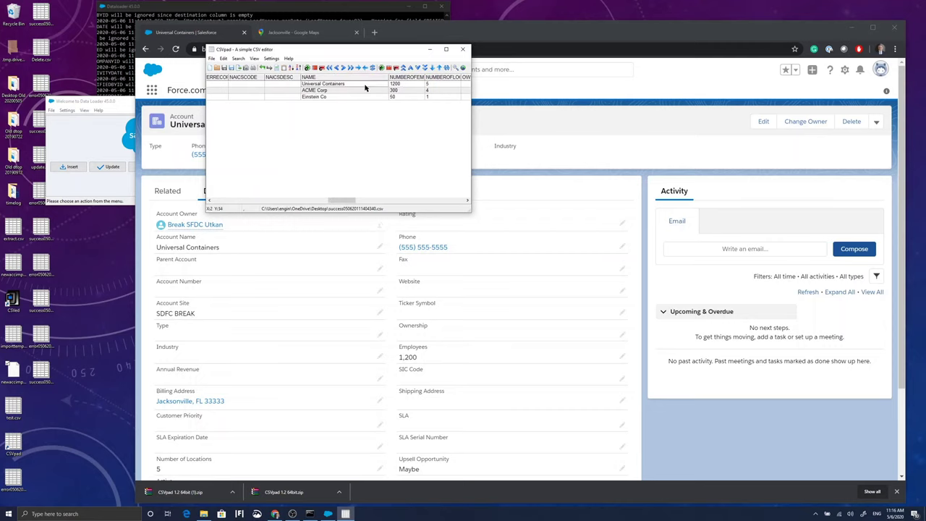
double_click(366, 87)
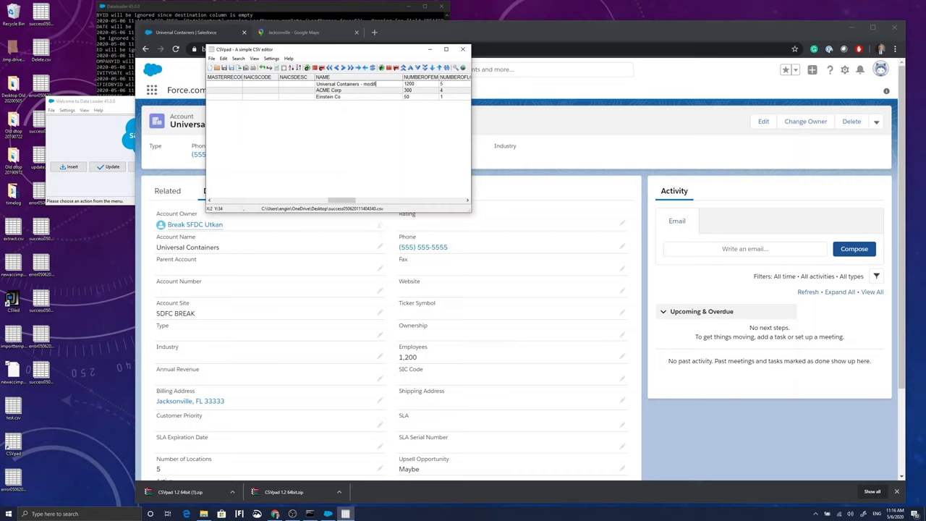
left_click(364, 91)
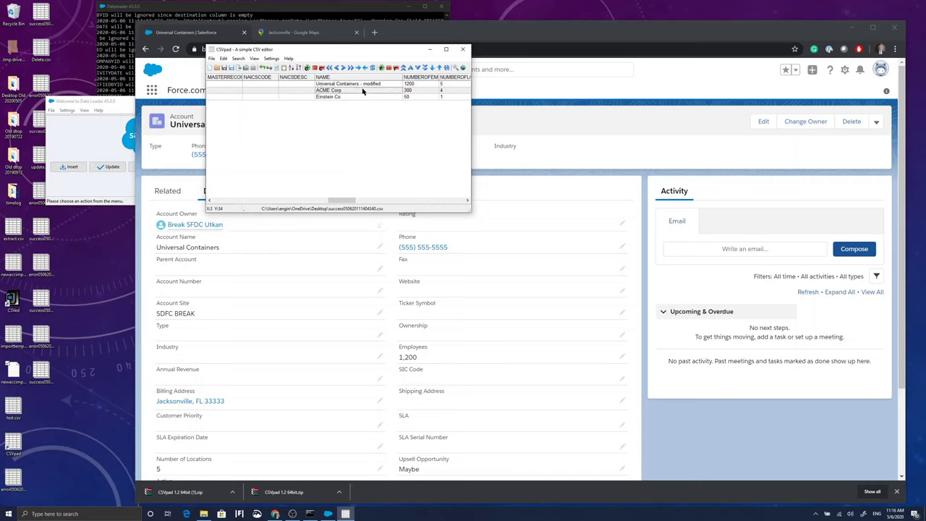
double_click(362, 89)
left_click(363, 88)
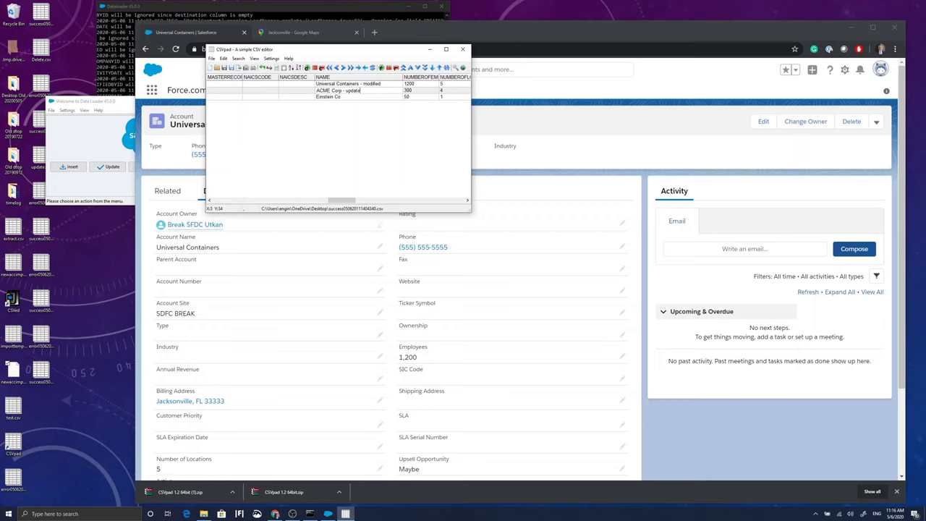
left_click(358, 98)
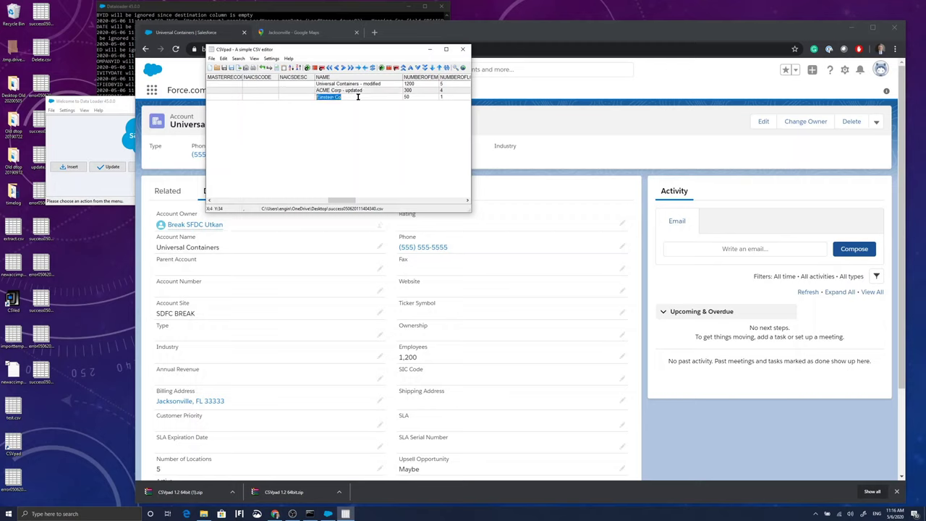
double_click(357, 97)
Save the edits as update.csv, overwriting the existing file, and close CSVpad
left_click(211, 59)
left_click(225, 84)
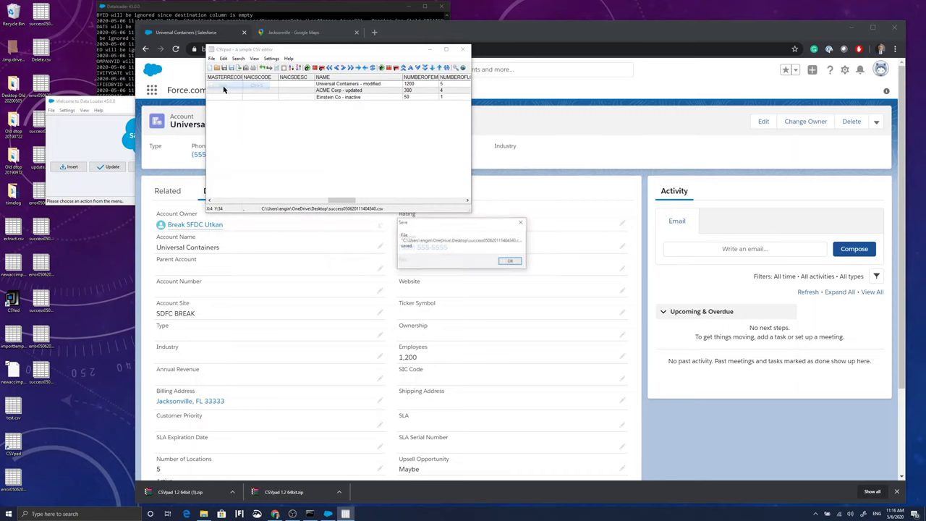
left_click(509, 264)
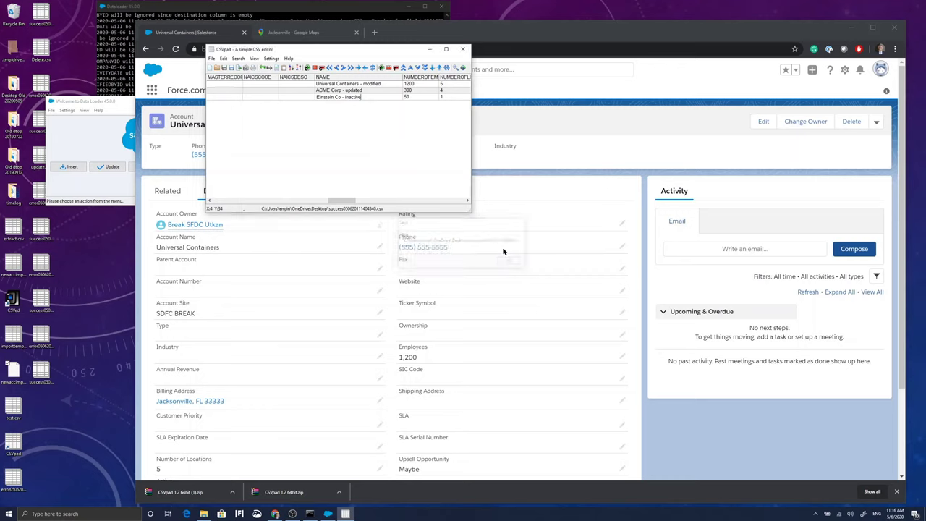
left_click(211, 58)
left_click(223, 93)
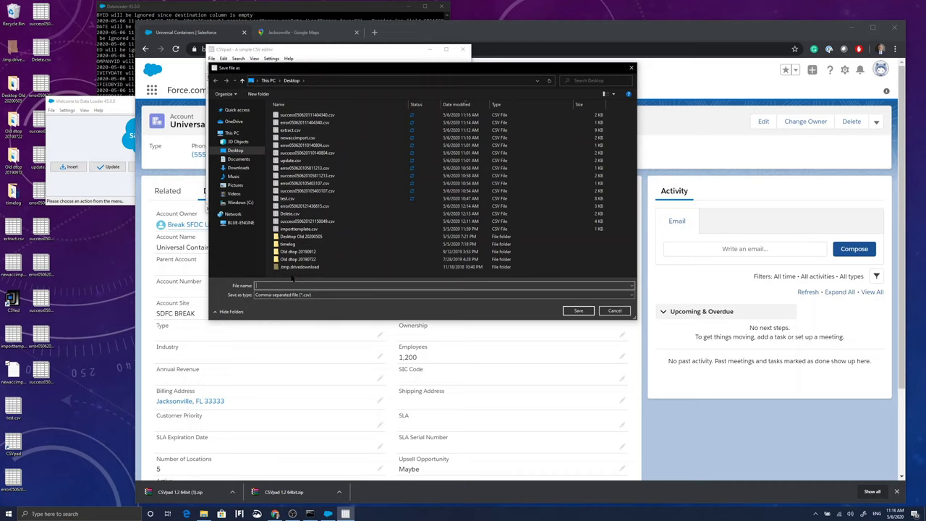
type("up")
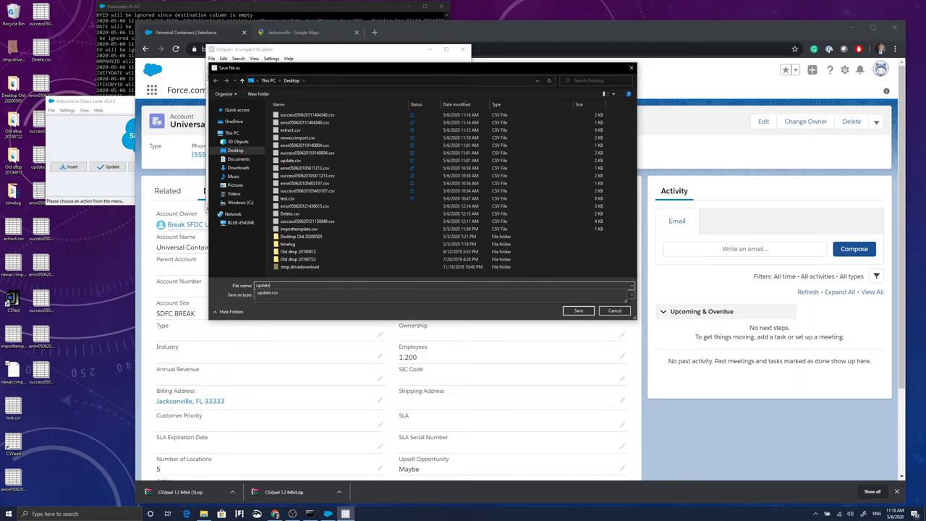
type("date")
left_click(288, 293)
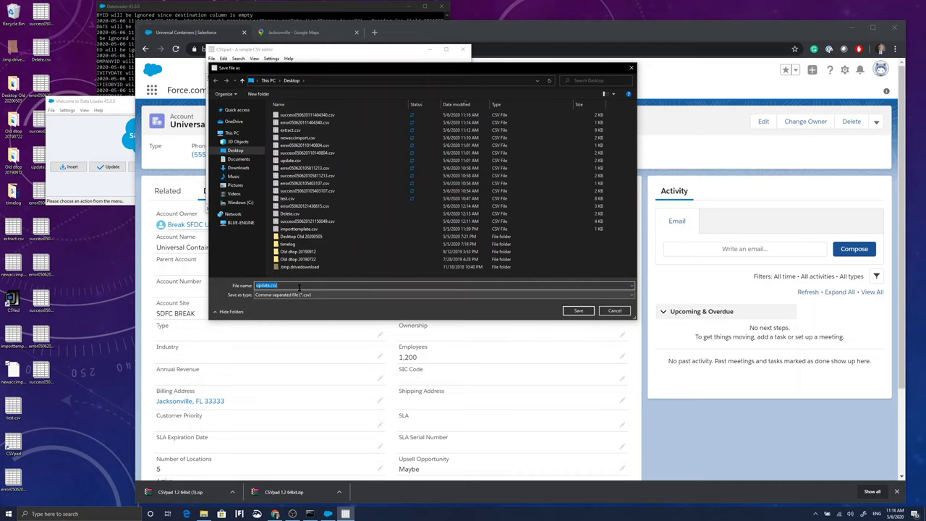
left_click(574, 311)
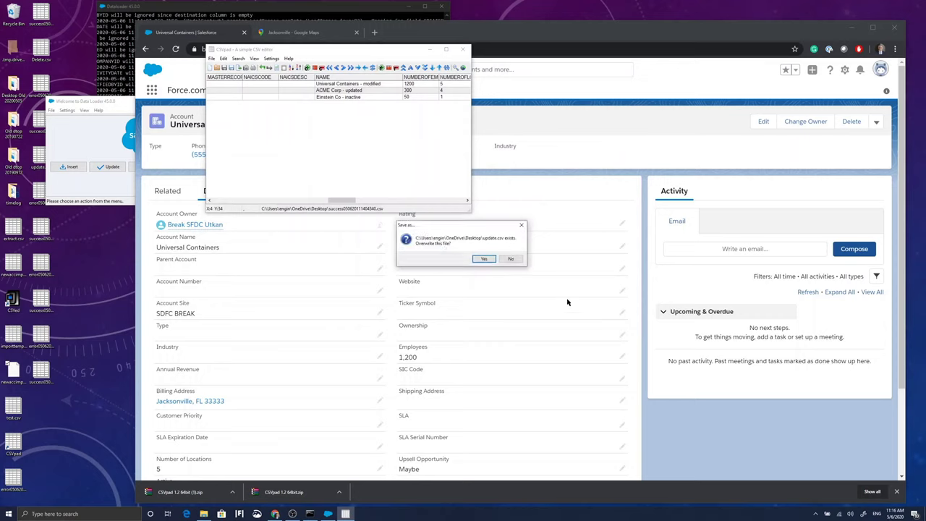
left_click(484, 259)
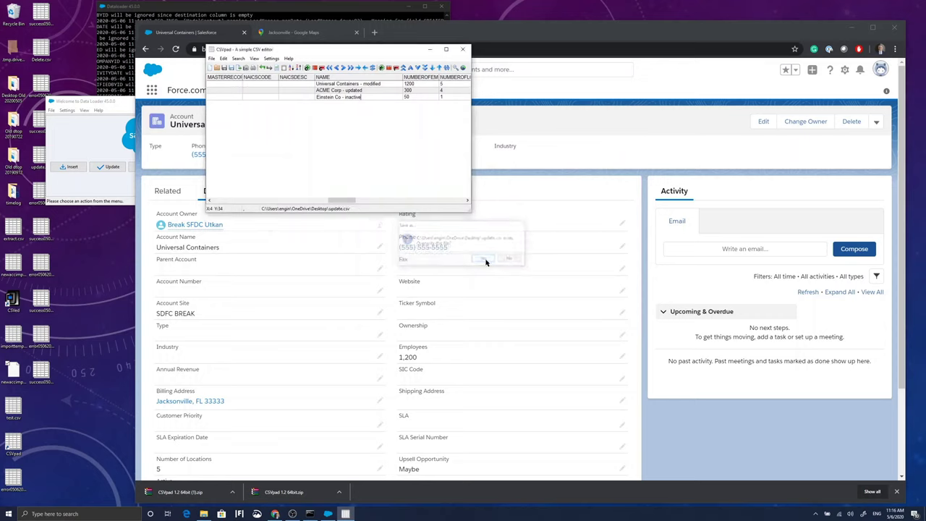
left_click(462, 49)
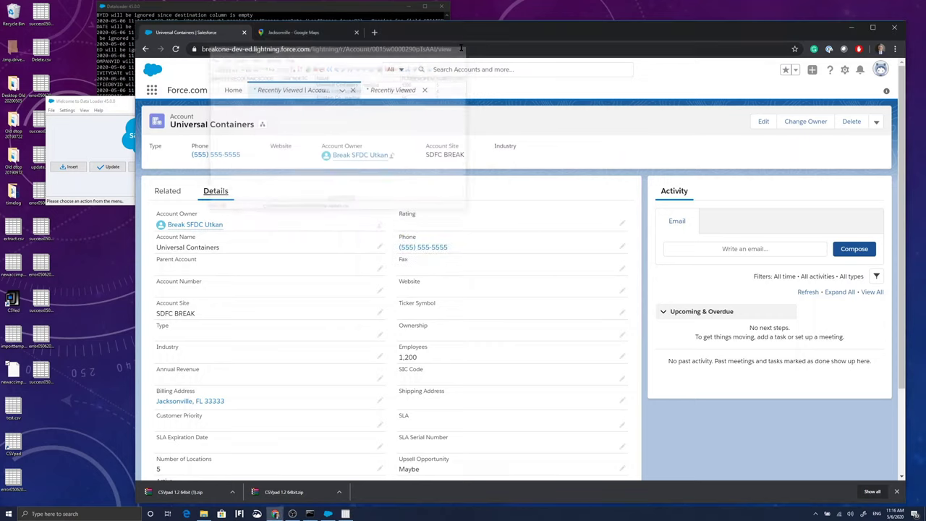
left_click(122, 111)
Set up an Account update from update.csv, initializing 3 records
left_click(111, 168)
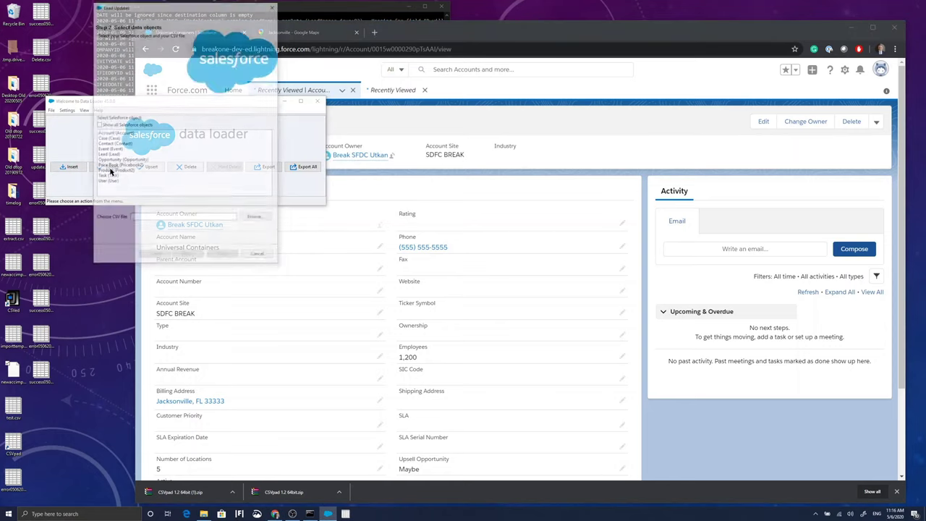
left_click(122, 136)
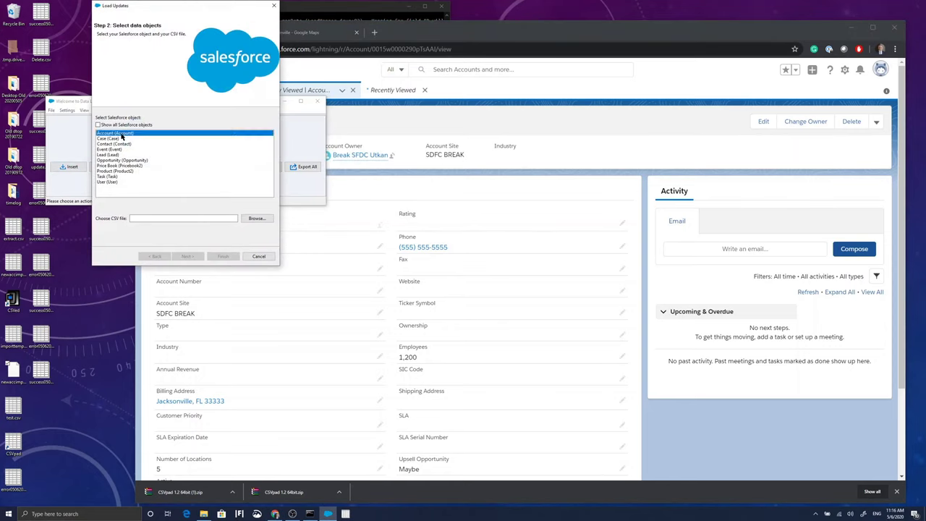
left_click(255, 218)
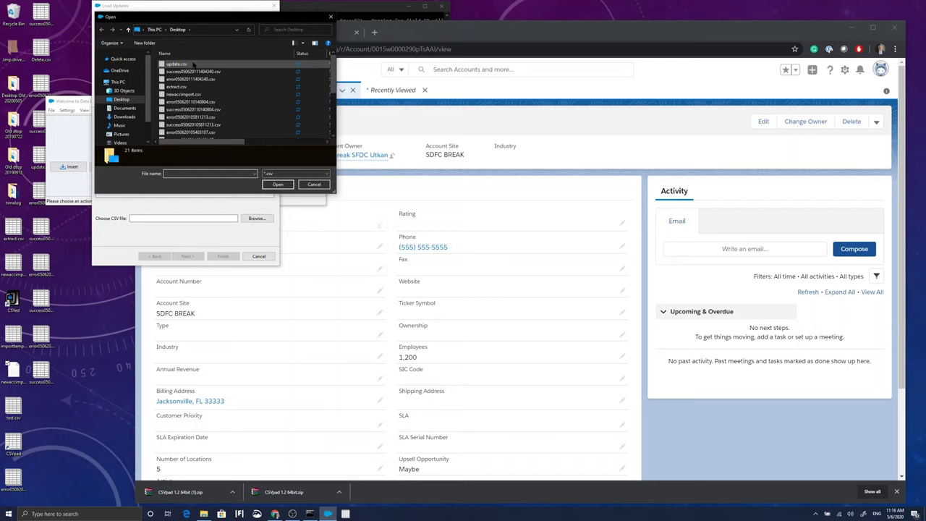
double_click(193, 65)
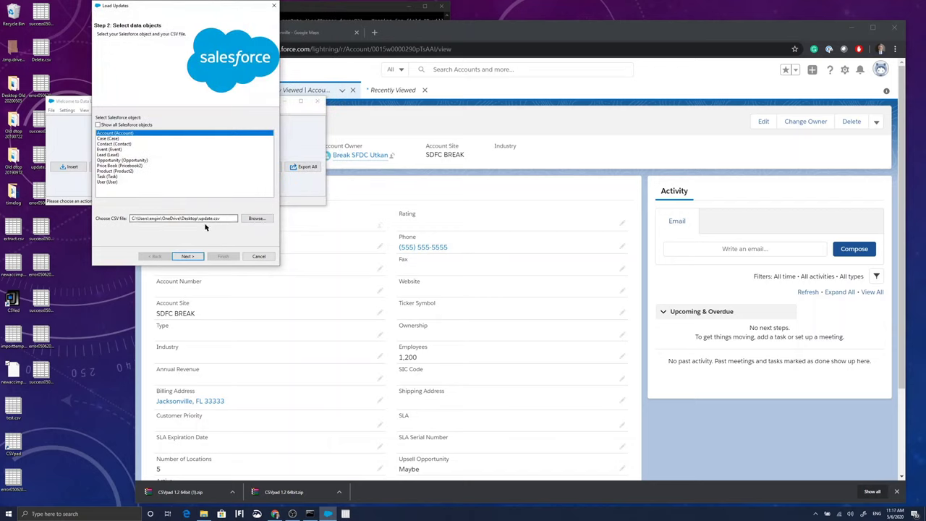
left_click(199, 258)
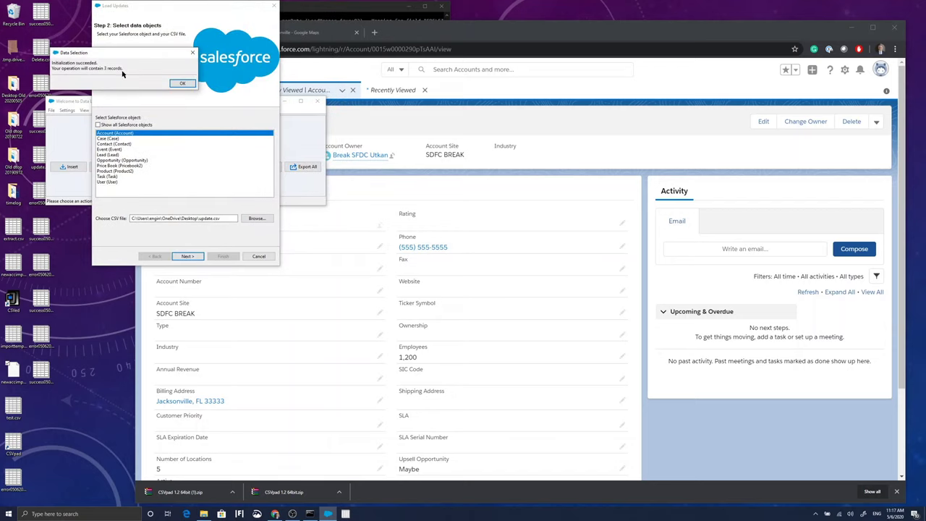
left_click(182, 84)
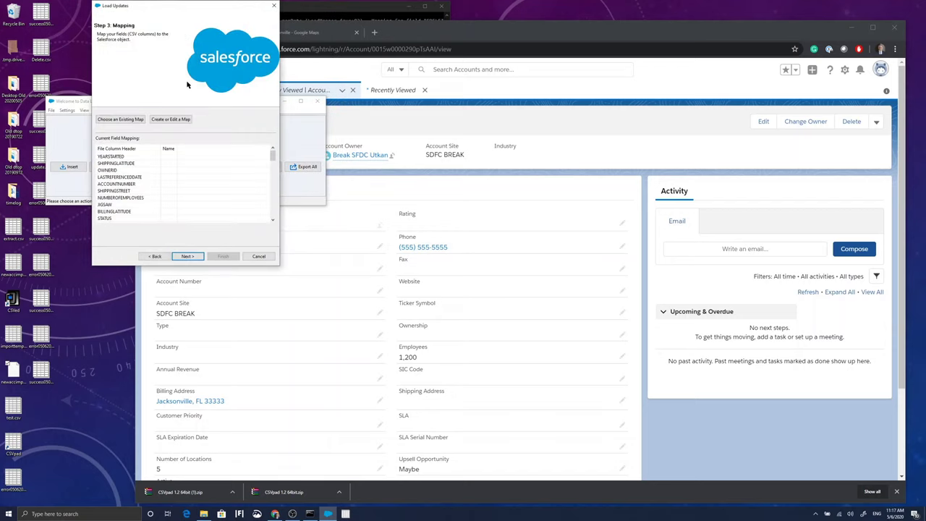
Auto-match fields to CSV columns and run the update
left_click(164, 120)
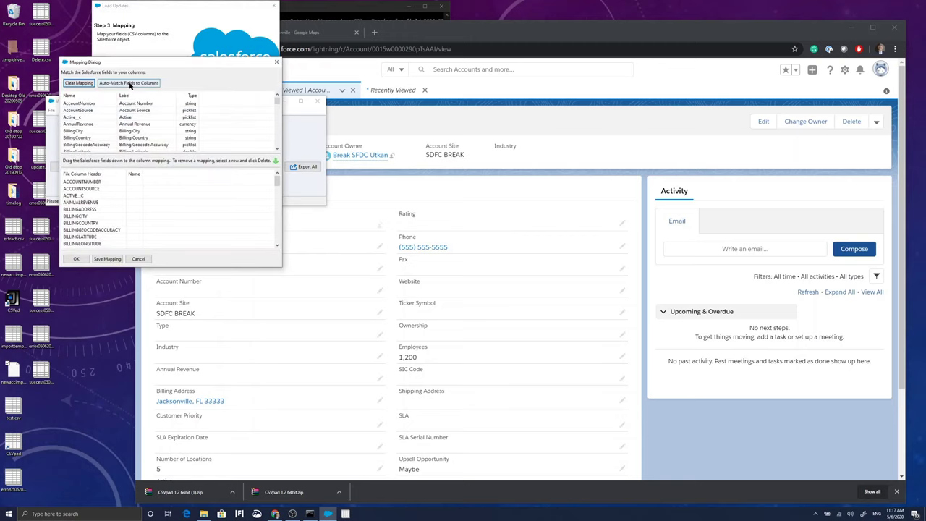
left_click(130, 83)
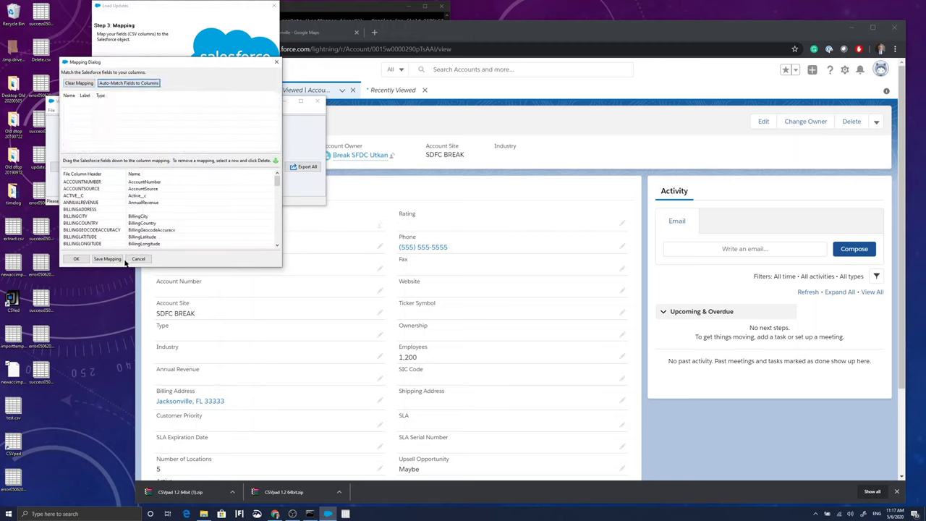
left_click(78, 259)
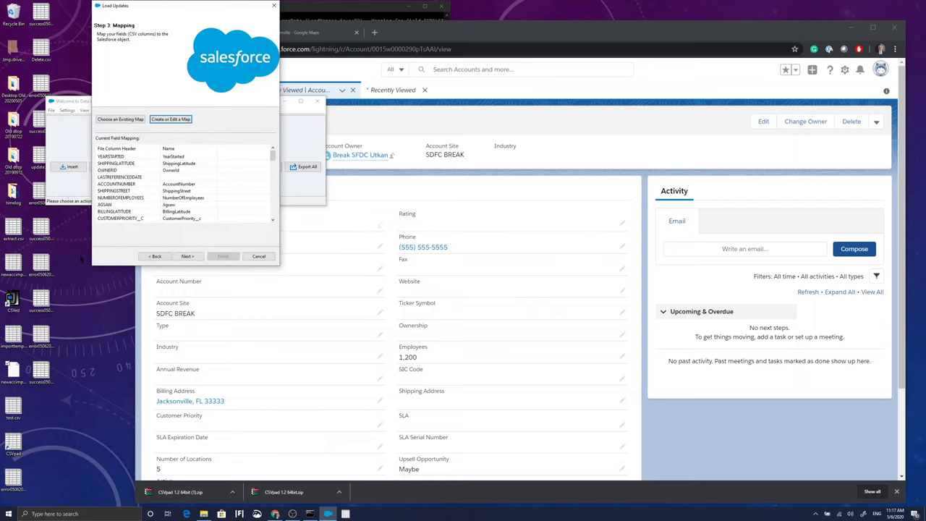
left_click(189, 257)
left_click(221, 257)
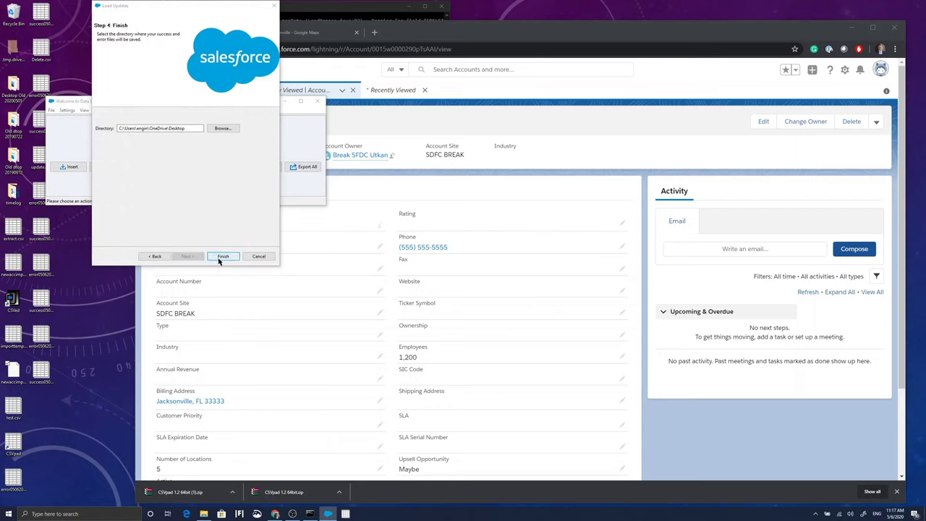
left_click(488, 285)
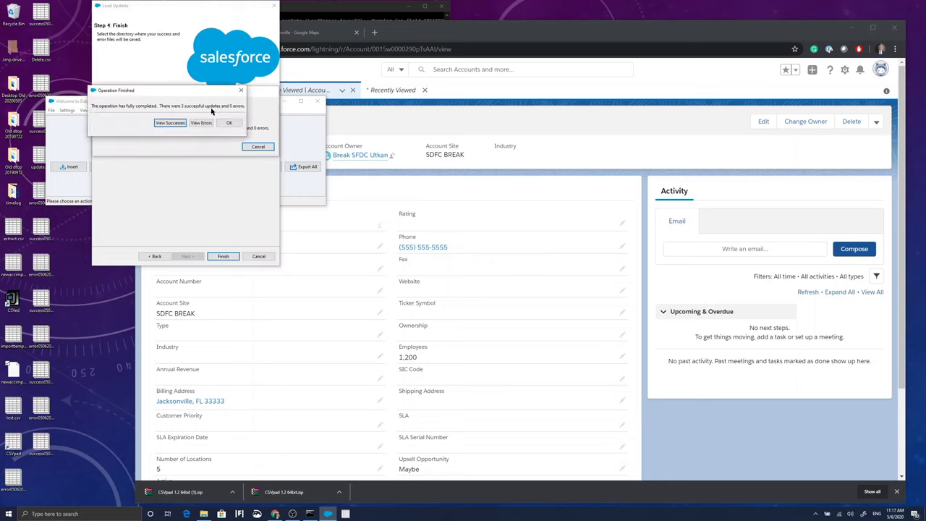
Show the All Accounts list in Salesforce with ACME Corp - updated, Einstein Co - inactive and Universal Containers - modified
left_click(229, 123)
left_click(399, 133)
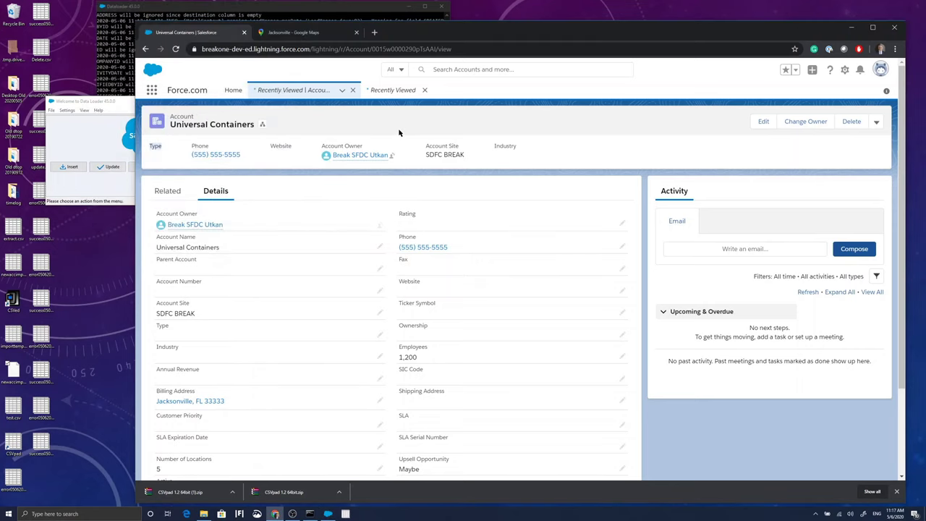
left_click(263, 92)
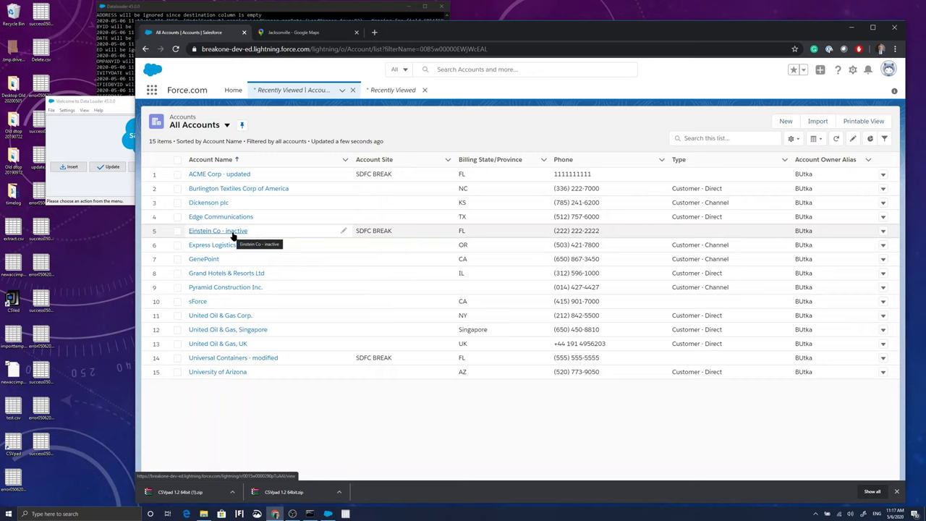
Open update.csv in CSVpad
left_click(345, 514)
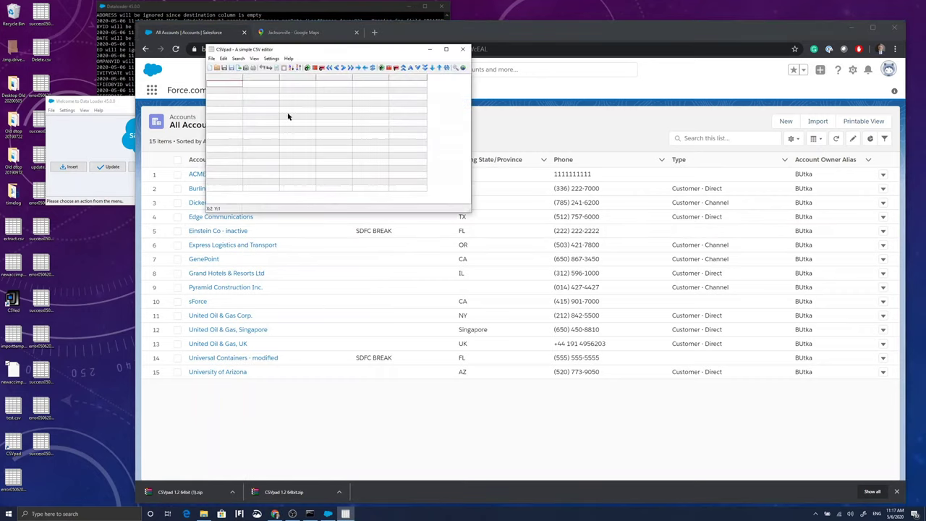
left_click(212, 59)
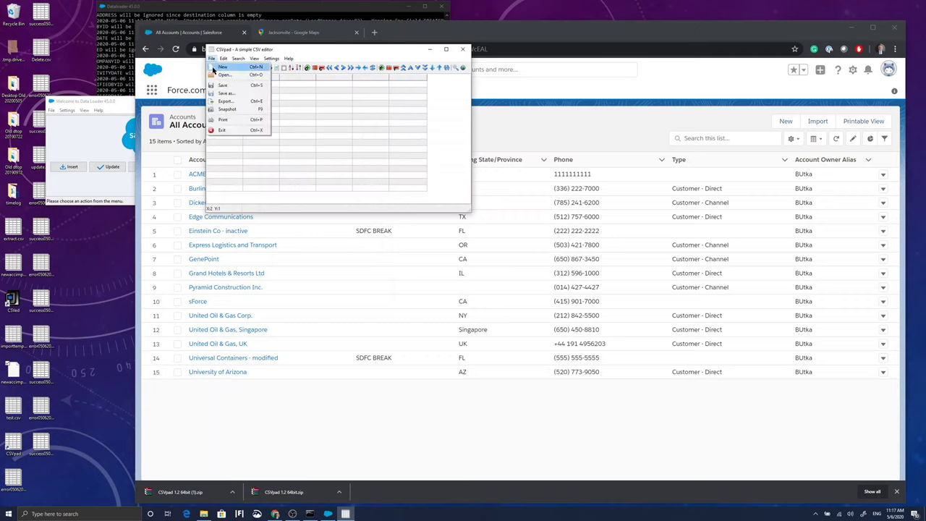
left_click(220, 75)
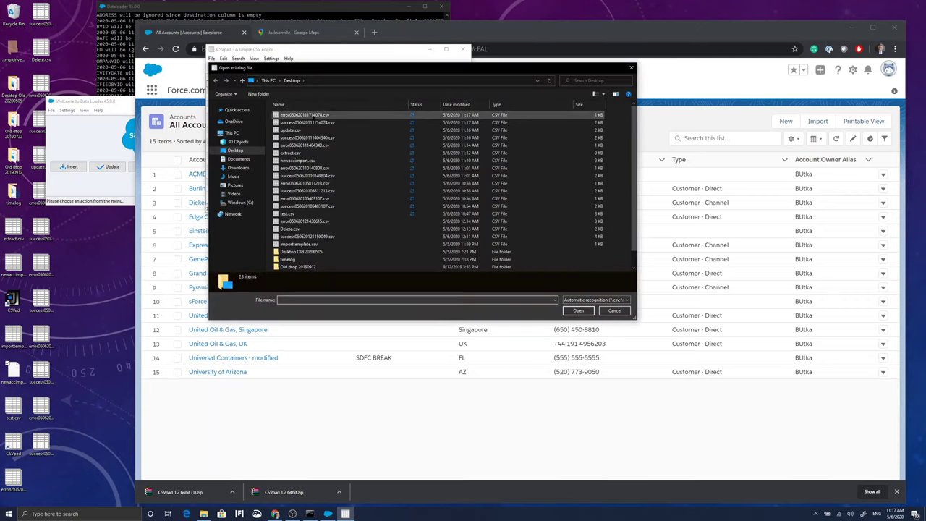
double_click(309, 130)
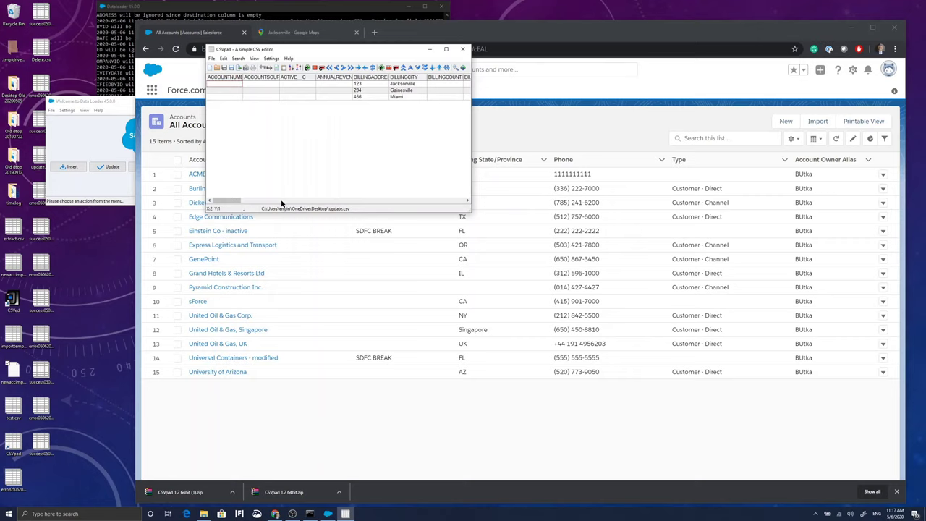
Review the columns and ACCOUNTNUMBER cells of the three account rows
left_click_drag(244, 204, 344, 204)
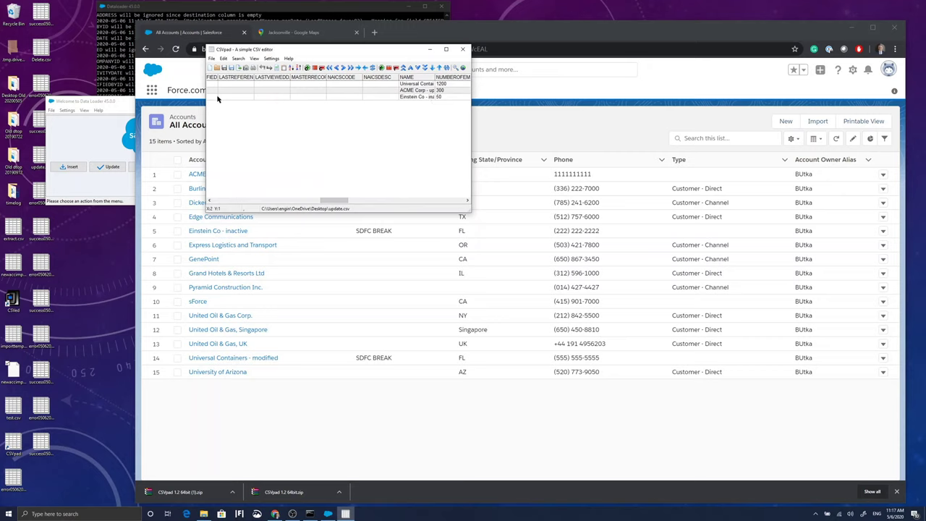
left_click_drag(327, 203, 199, 204)
left_click(214, 83)
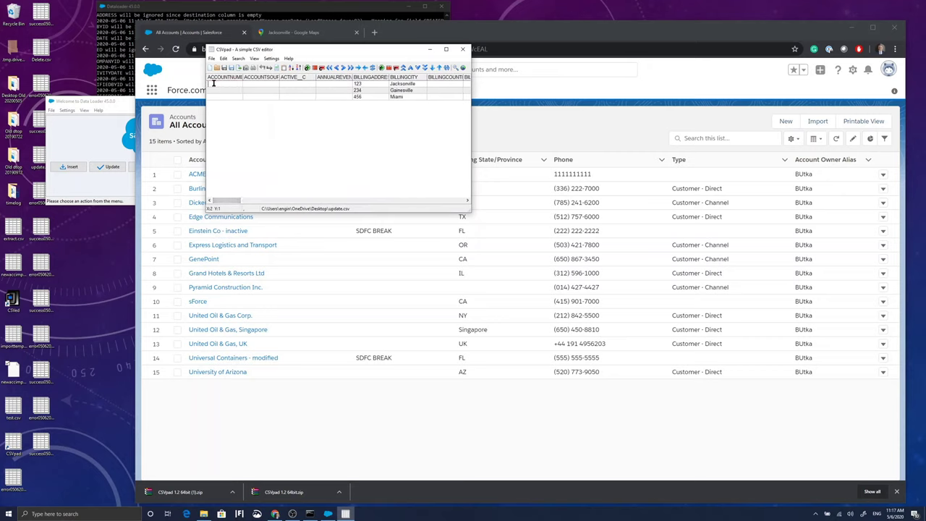
right_click(214, 84)
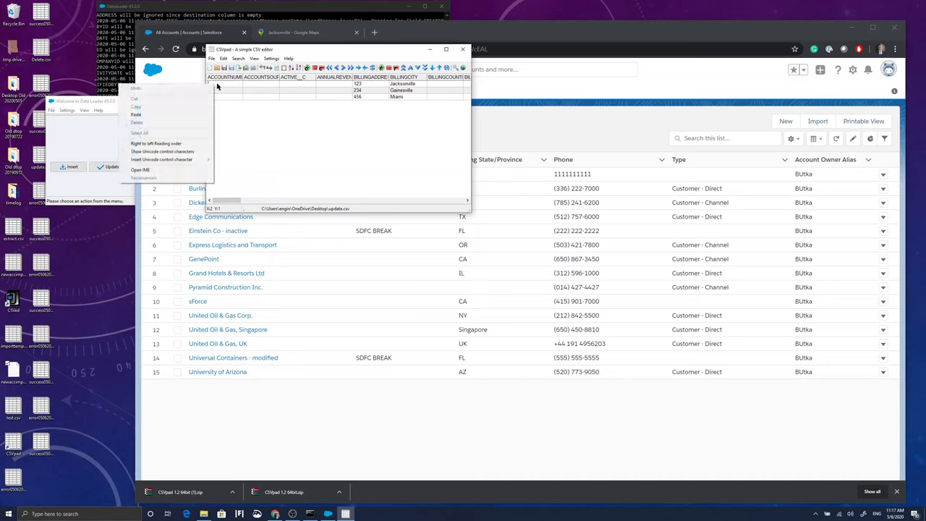
left_click(326, 56)
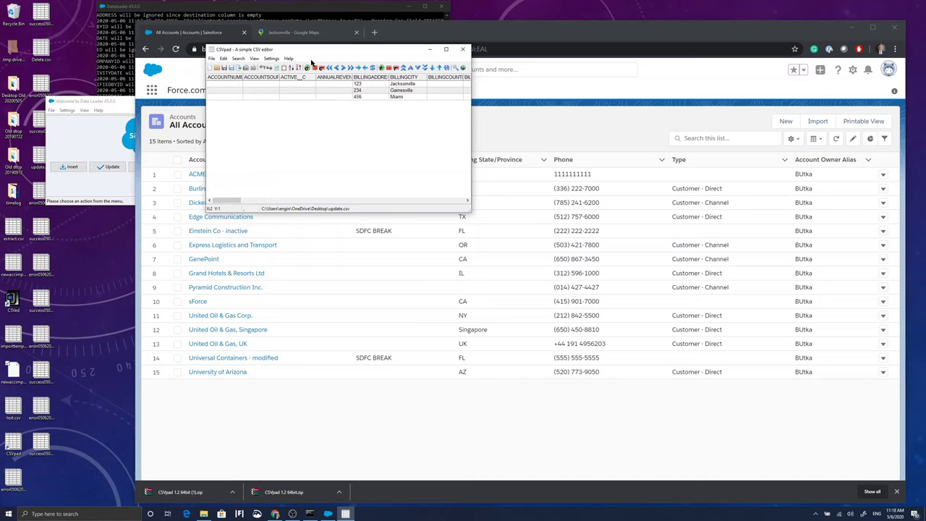
left_click(216, 91)
left_click(212, 85)
Save the rows as Delete.csv, overwriting the existing file, and close CSVpad
left_click(212, 58)
left_click(216, 67)
left_click(211, 58)
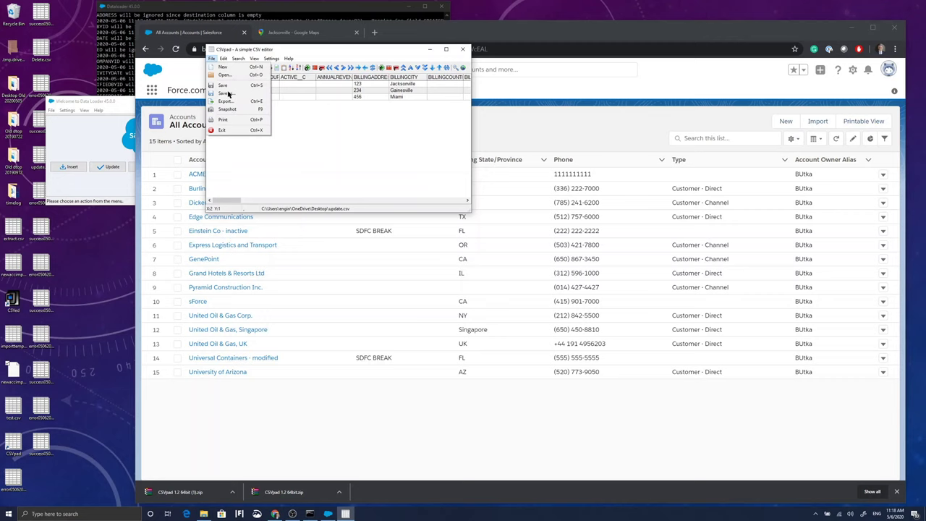
left_click(226, 93)
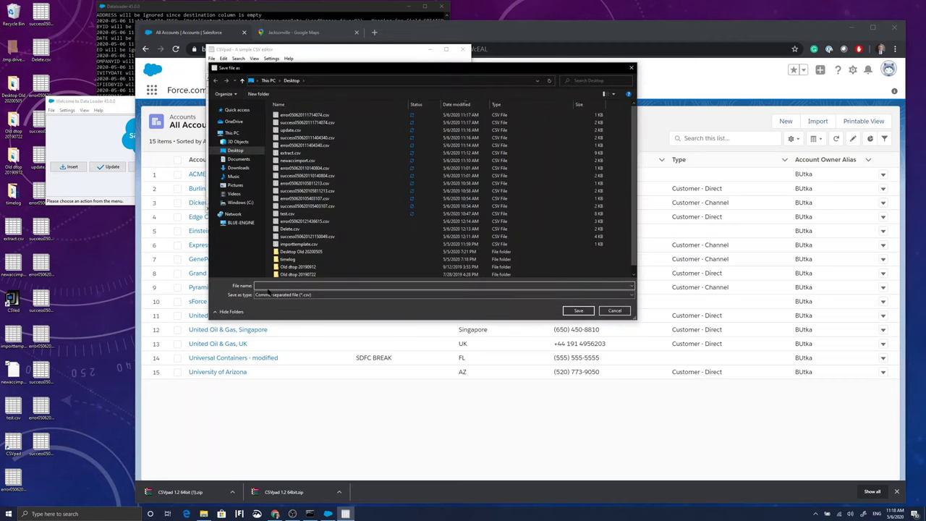
type("delete")
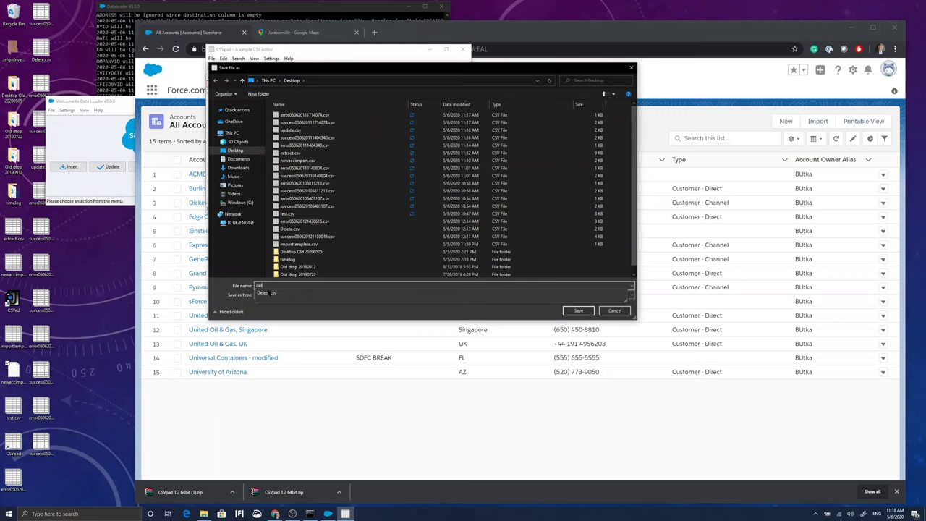
left_click(515, 293)
left_click(579, 312)
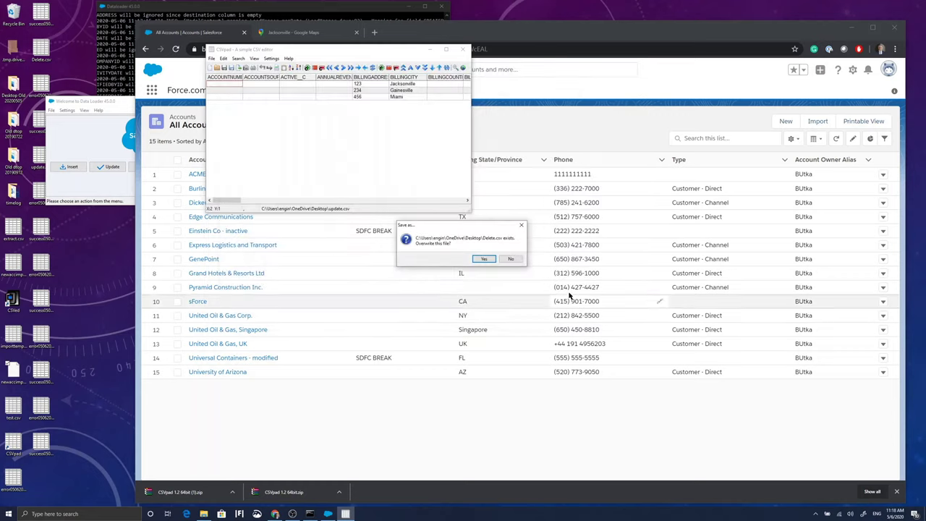
left_click(483, 259)
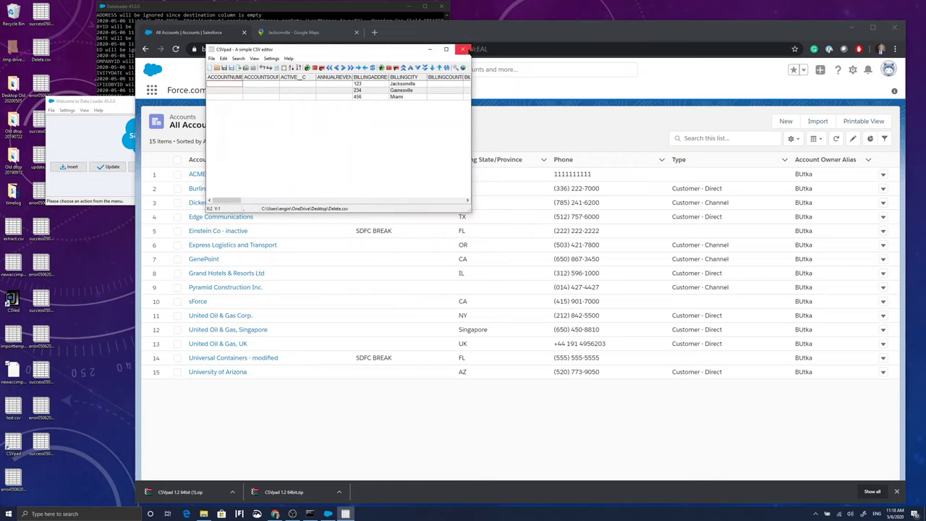
left_click(181, 130)
left_click(112, 110)
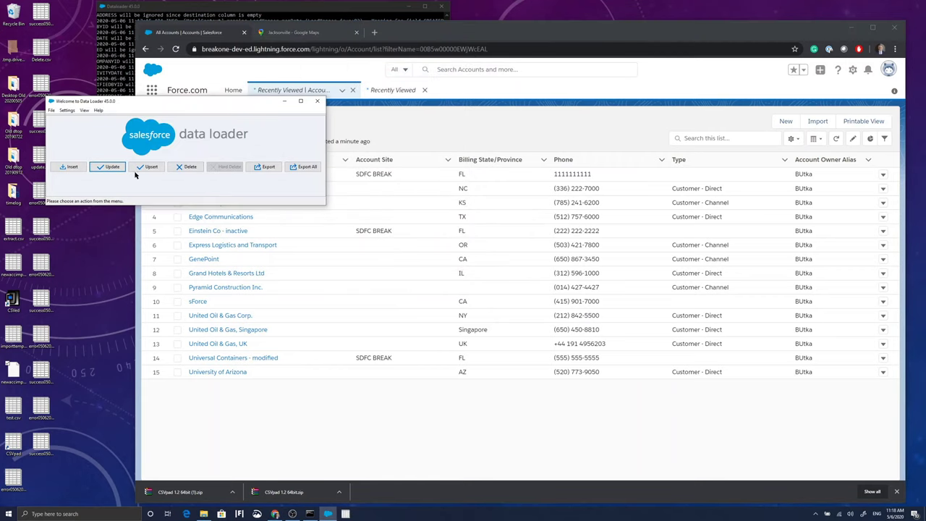
Start a Delete job on the Account object using Delete.csv, which loads 3 records
left_click(187, 167)
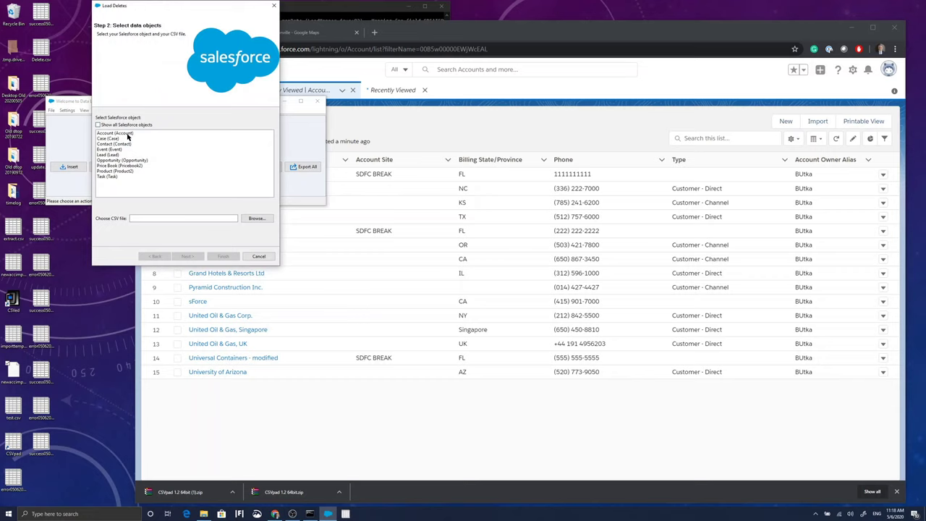
left_click(128, 135)
left_click(257, 219)
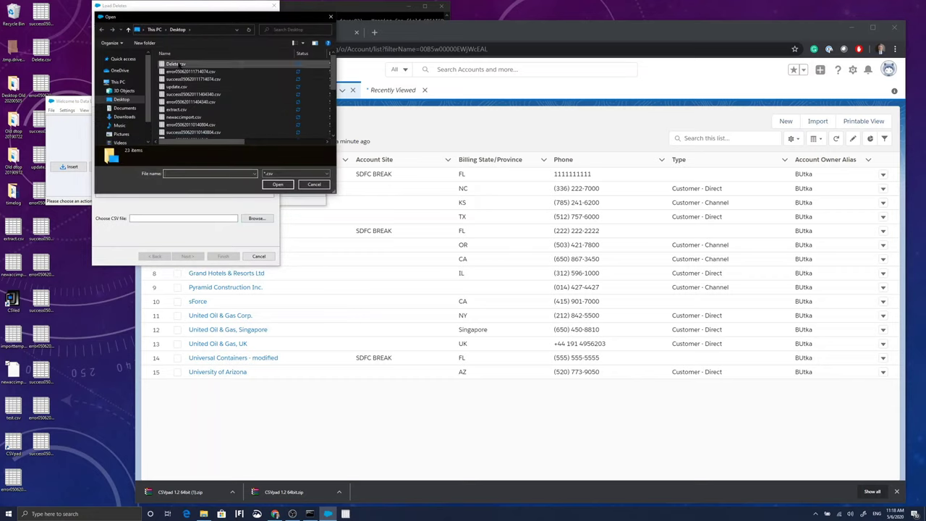
left_click(176, 63)
left_click(278, 185)
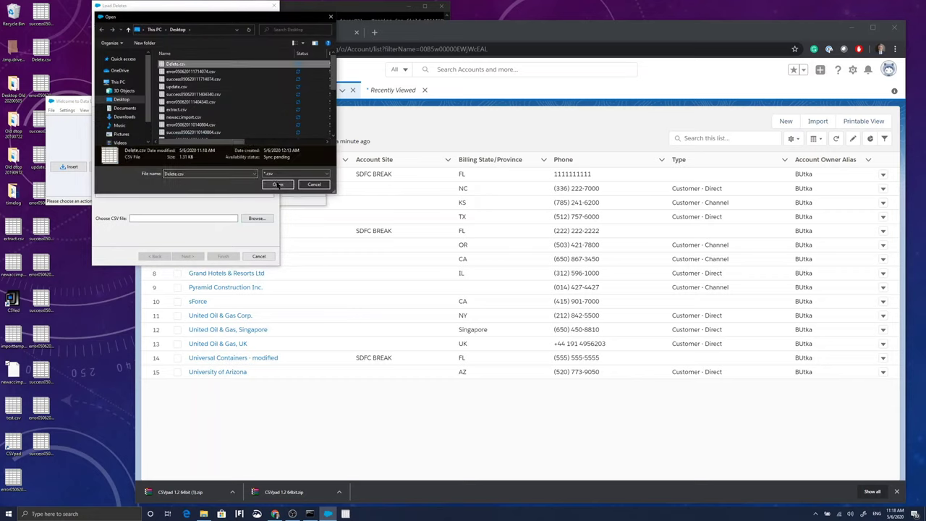
left_click(188, 256)
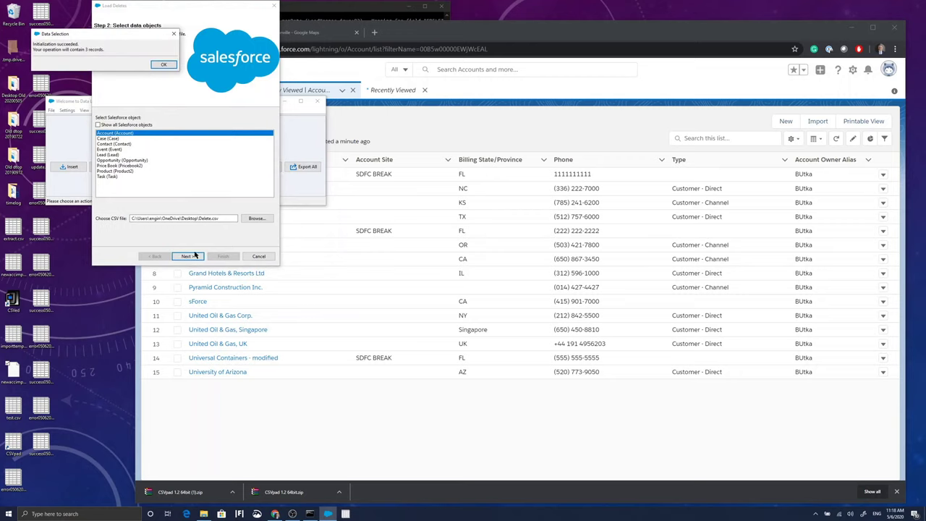
left_click(162, 65)
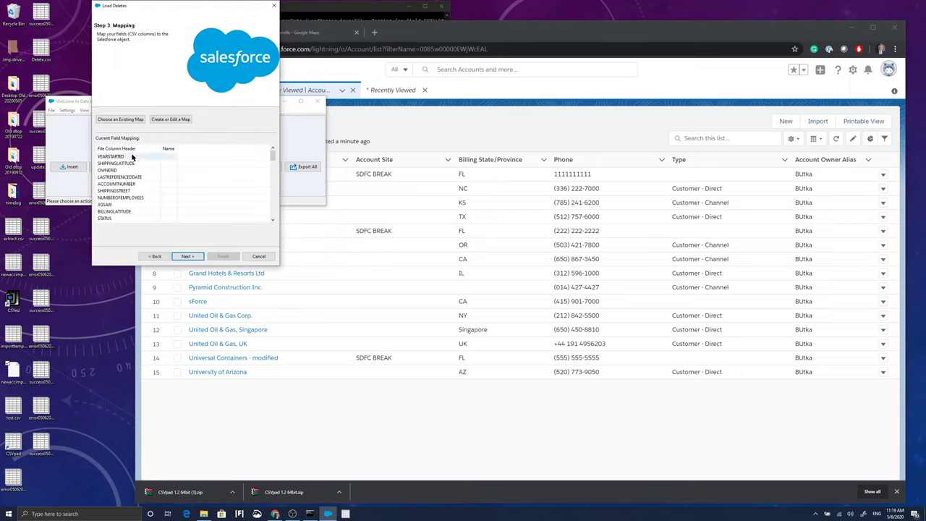
Clear the field mapping and auto-match it so the Id column is mapped
left_click(167, 120)
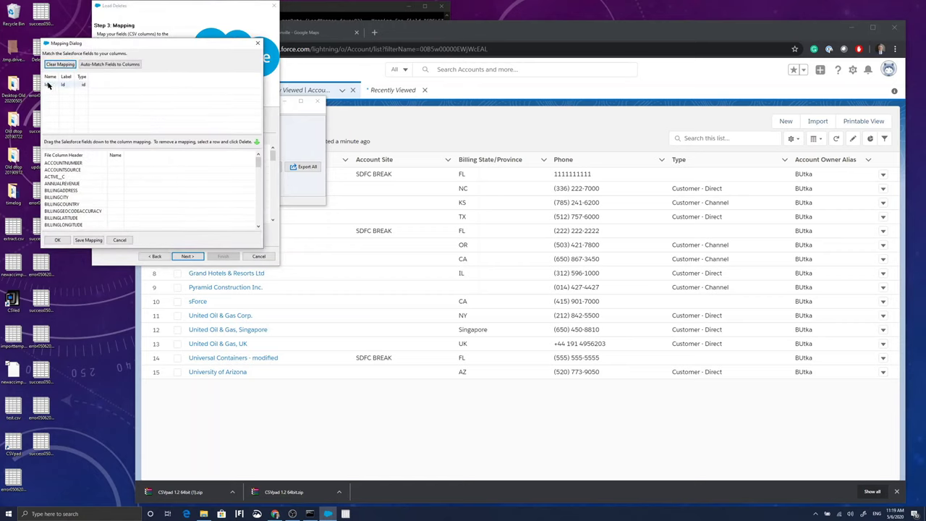
left_click(60, 64)
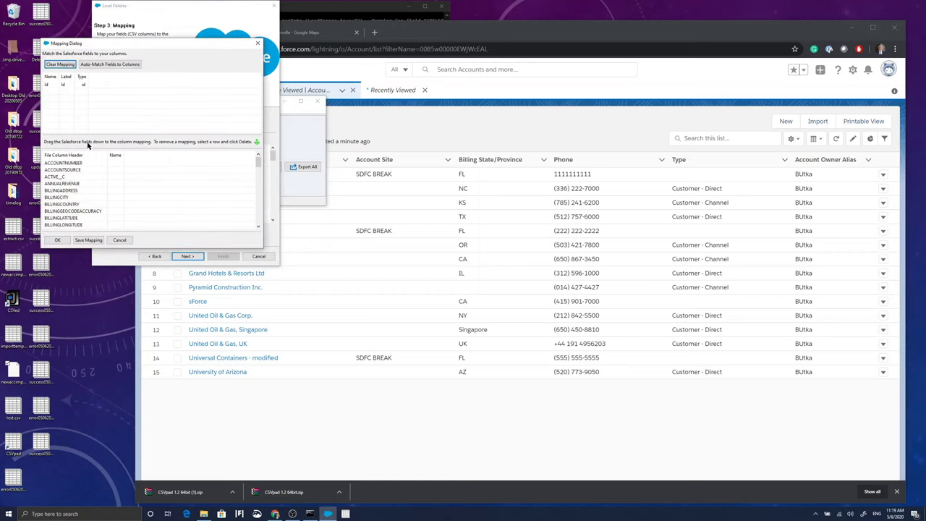
left_click(114, 65)
scroll(258, 219, "down", 5)
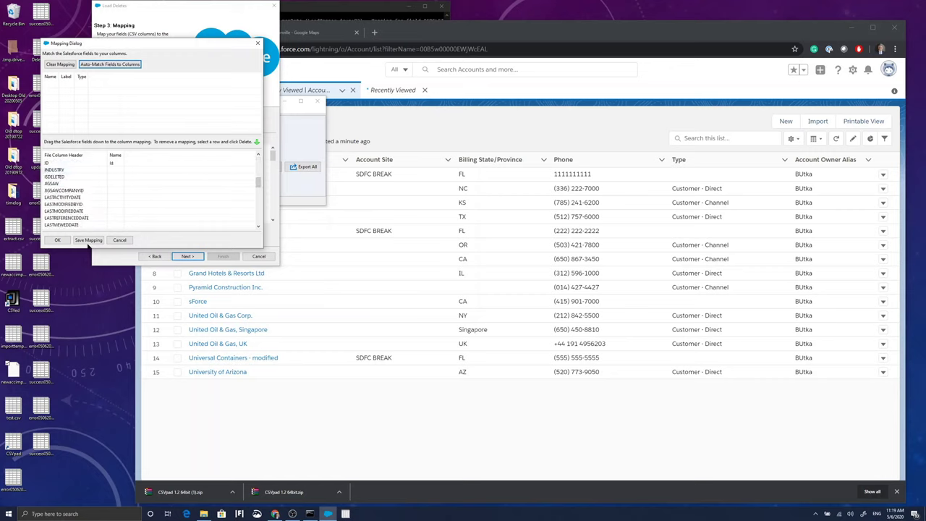
left_click(57, 239)
Run the delete, confirming both warnings, for 3 successful deletes and 0 errors
left_click(186, 257)
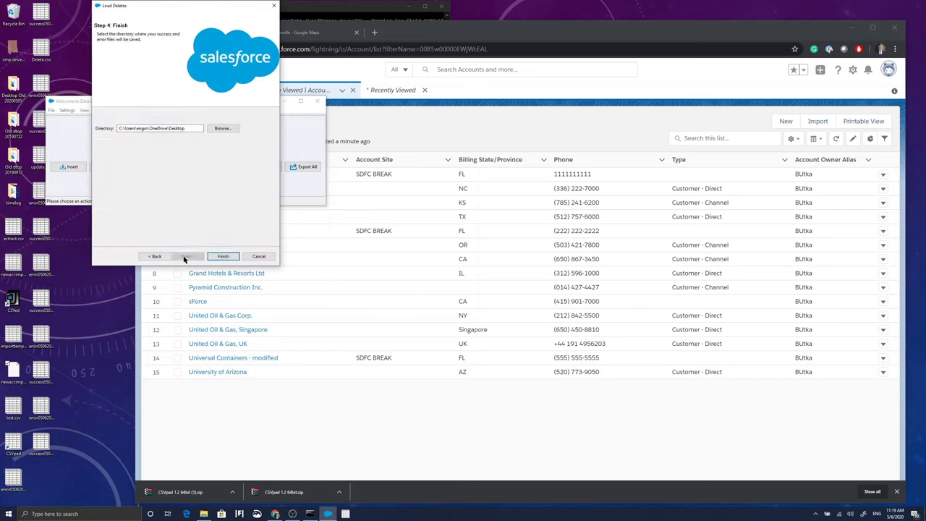
left_click(223, 257)
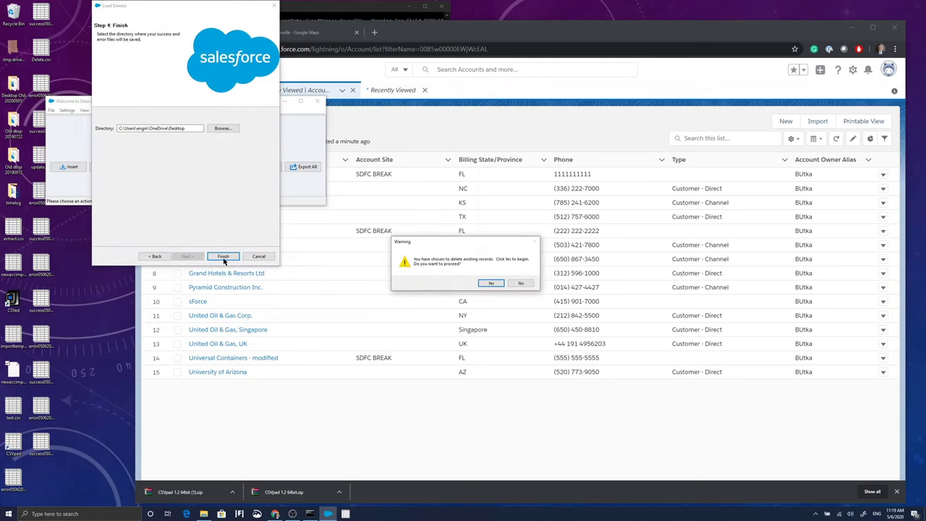
left_click(490, 284)
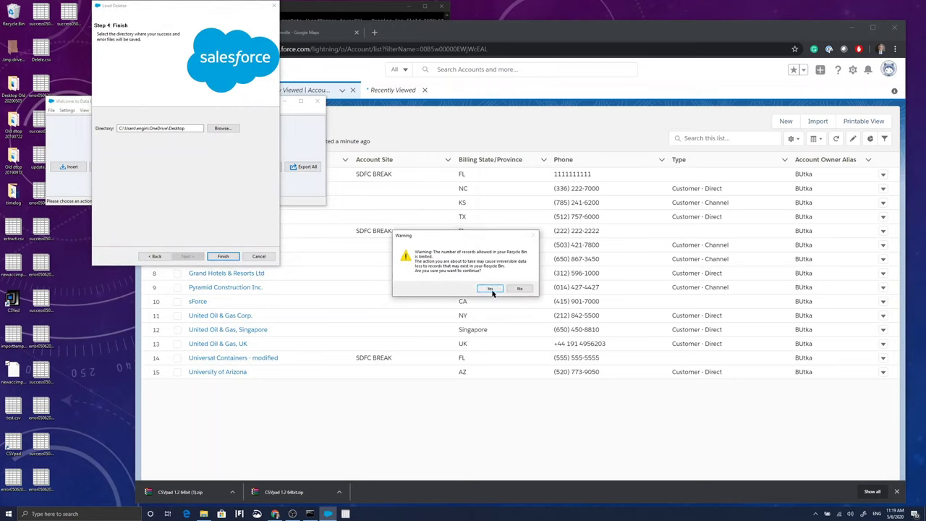
left_click(491, 289)
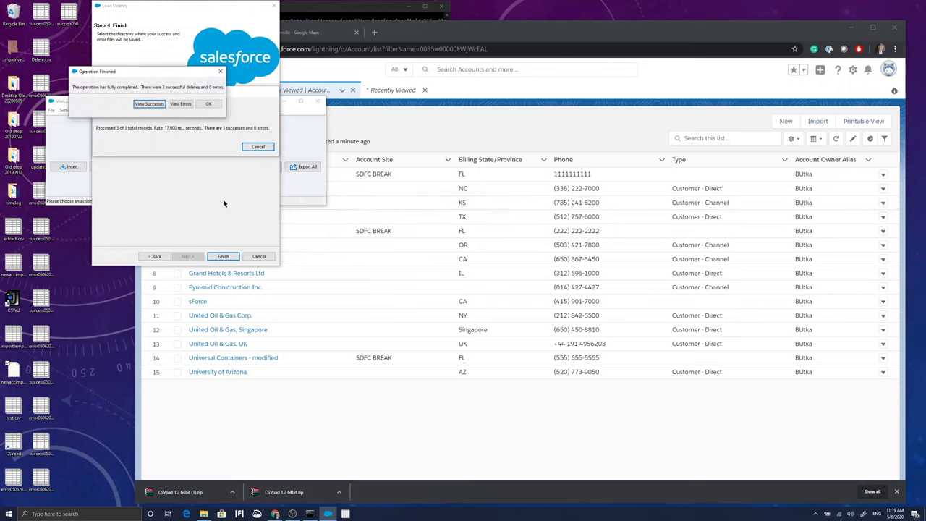
left_click(209, 104)
Reload the All Accounts list so it shows 12 accounts without the three test accounts
left_click(374, 117)
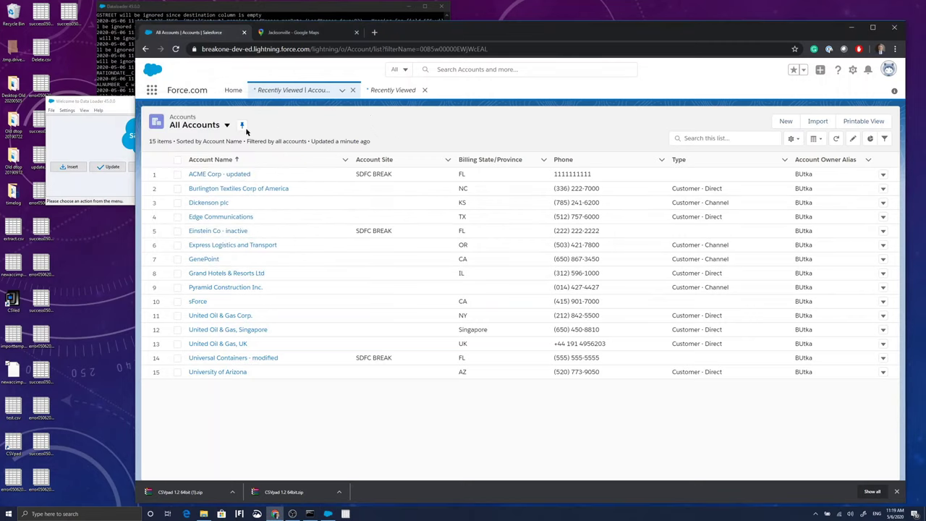
left_click(175, 48)
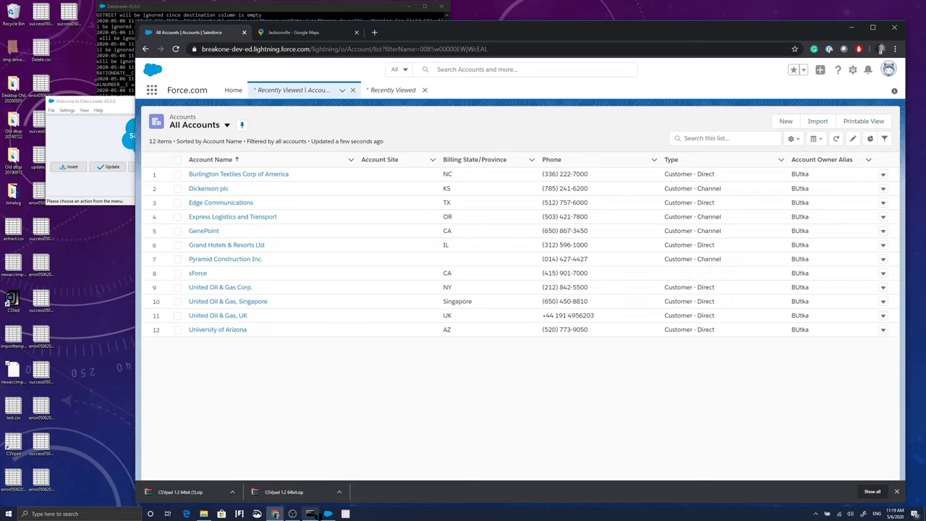
left_click(293, 514)
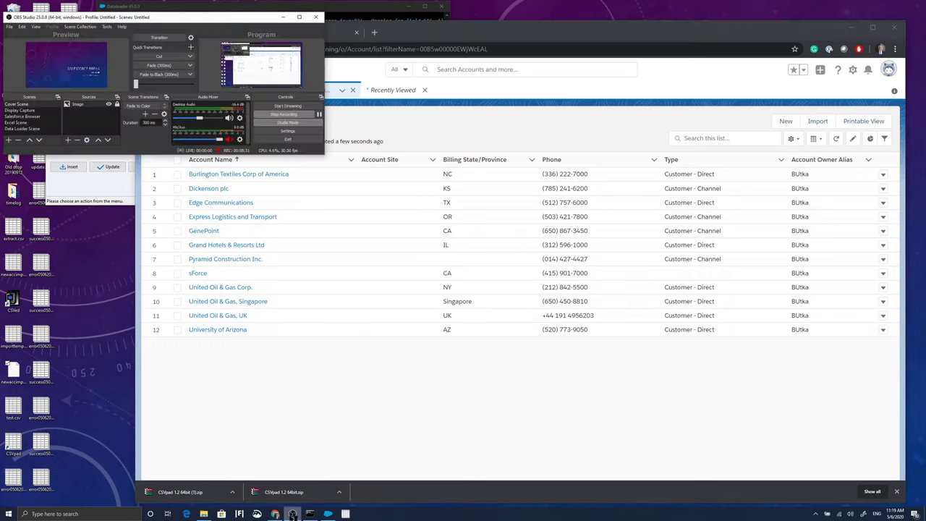